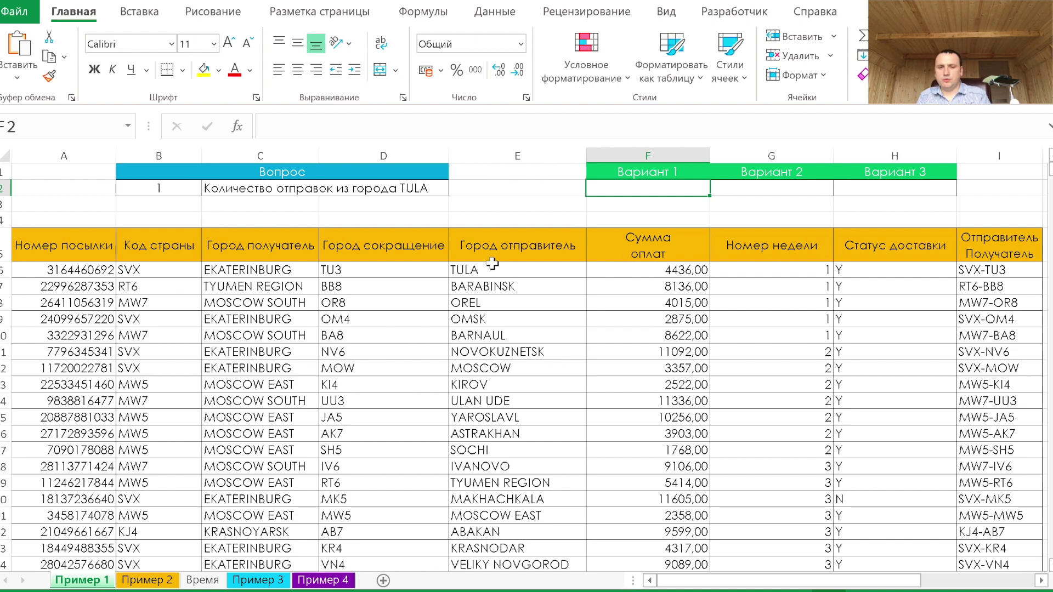
Enter =СЧЁТЕСЛИ(E:E;"TULA") in F2 so it counts 123 TULA shipments
type("=сч")
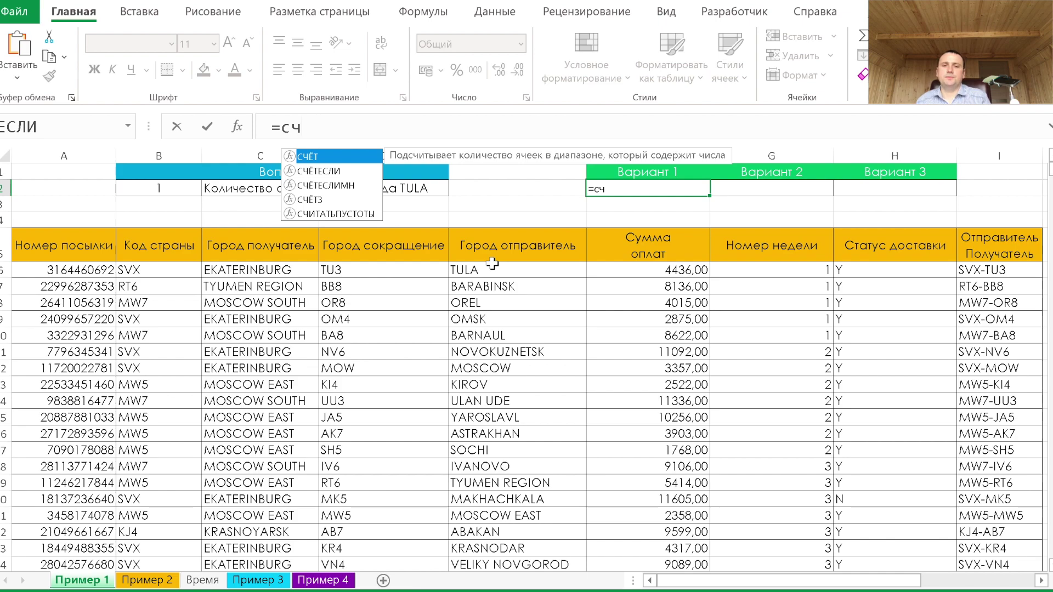
left_click(339, 171)
double_click(339, 171)
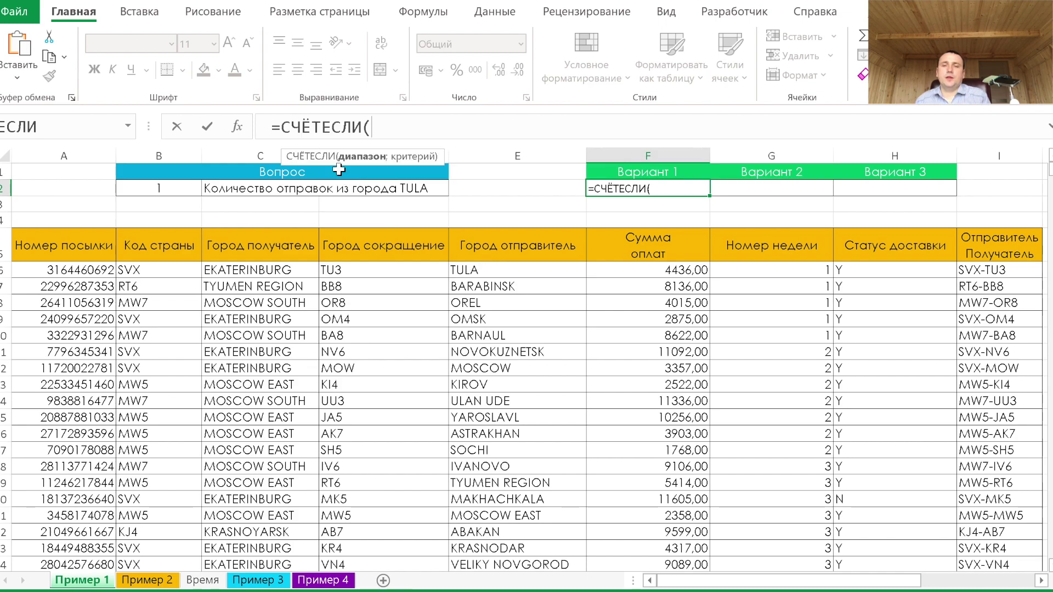
left_click(238, 126)
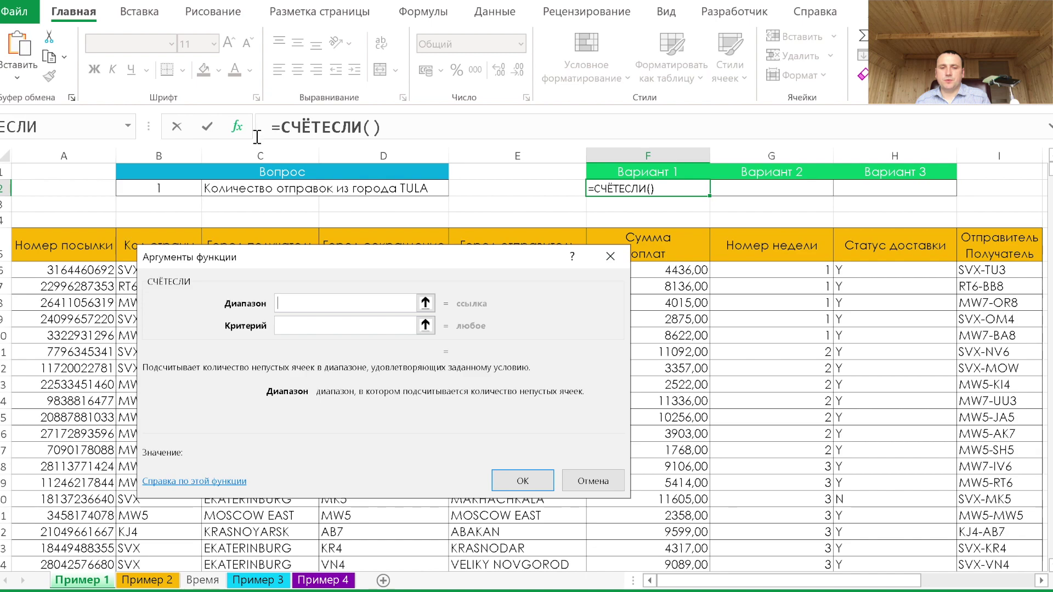
left_click_drag(360, 252, 321, 301)
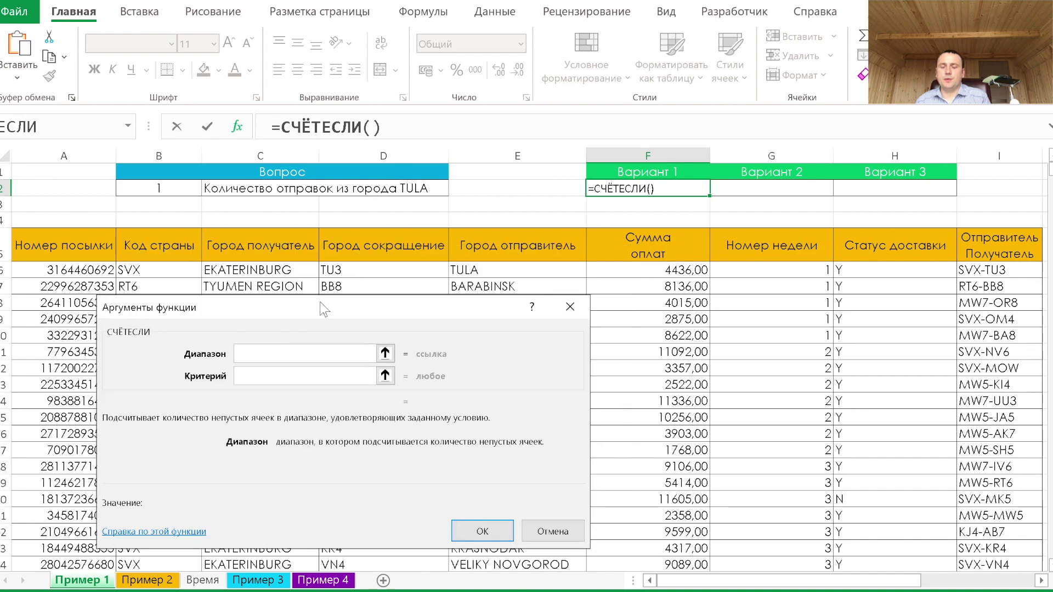
left_click(518, 155)
left_click(266, 373)
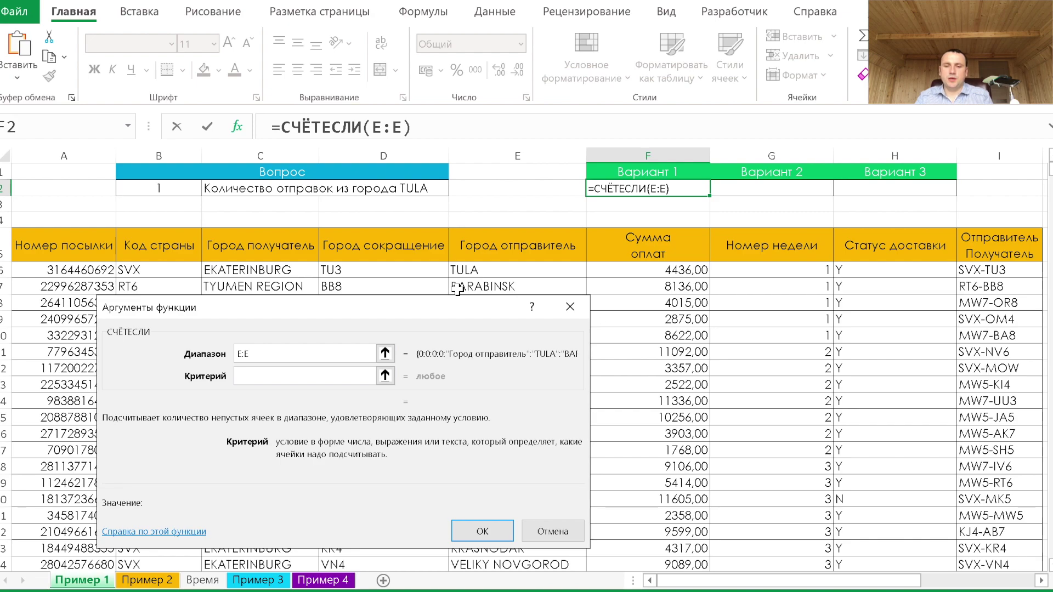
type("TULA")
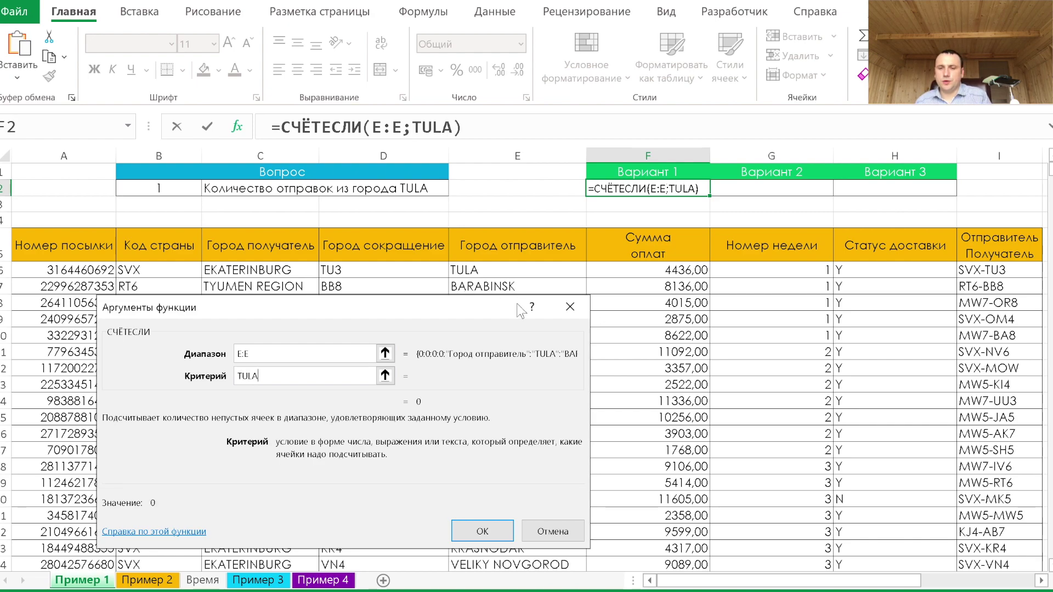
left_click(482, 531)
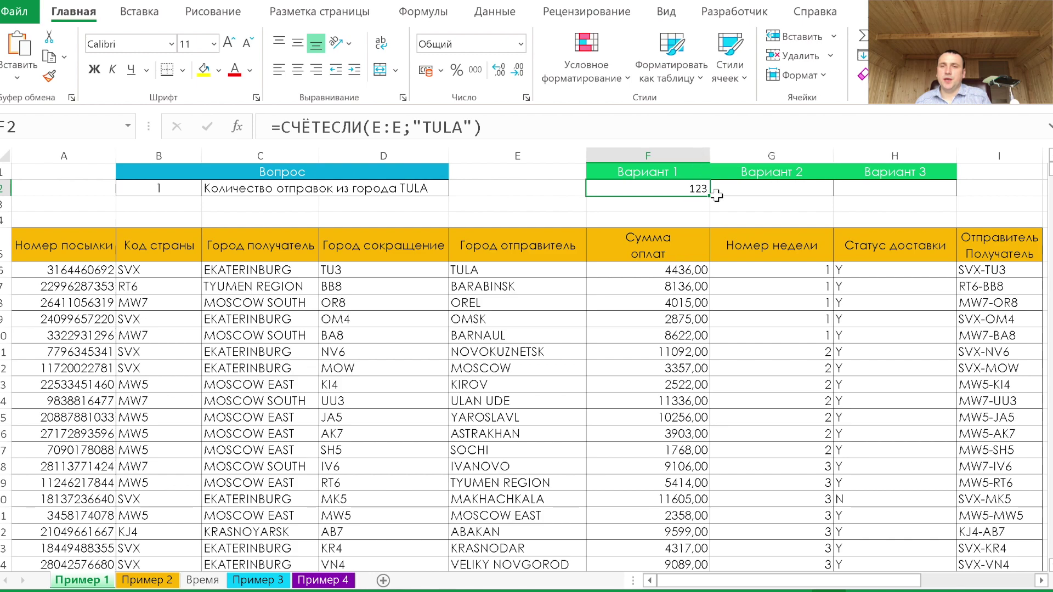
left_click(771, 194)
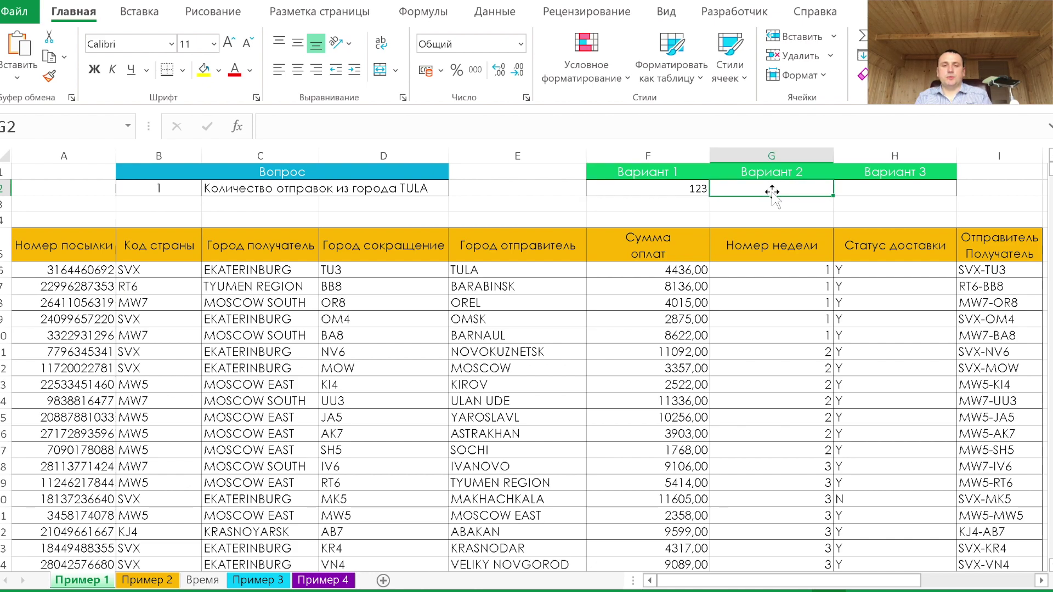
Start СЧЁТЕСЛИ in G2 with the range E5:E16170 covering all of column E
type("=cx")
key("BackSpace")
key("BackSpace")
type("сч")
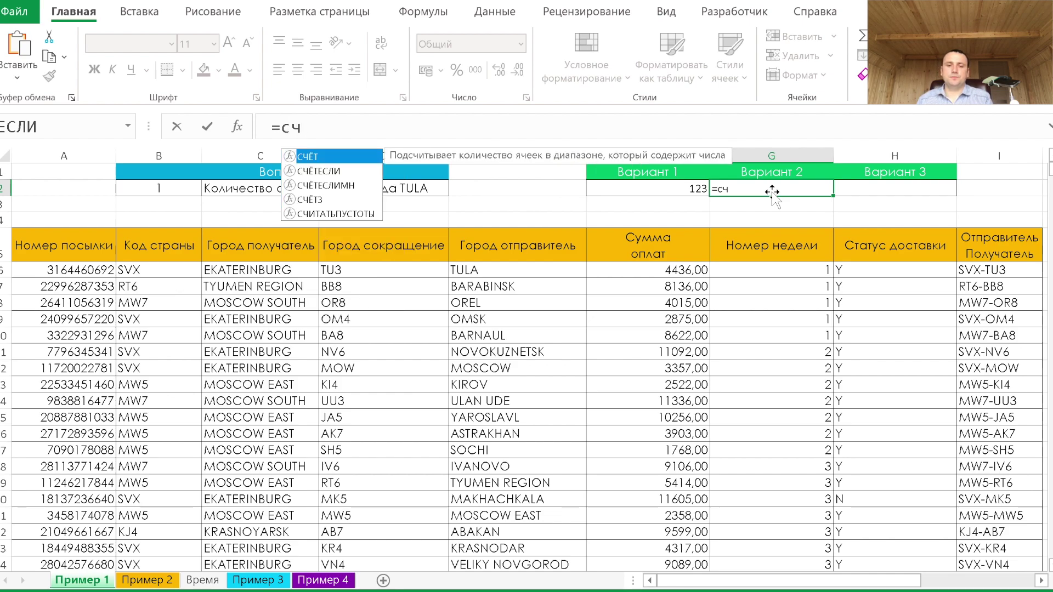
key("Down")
key("Tab")
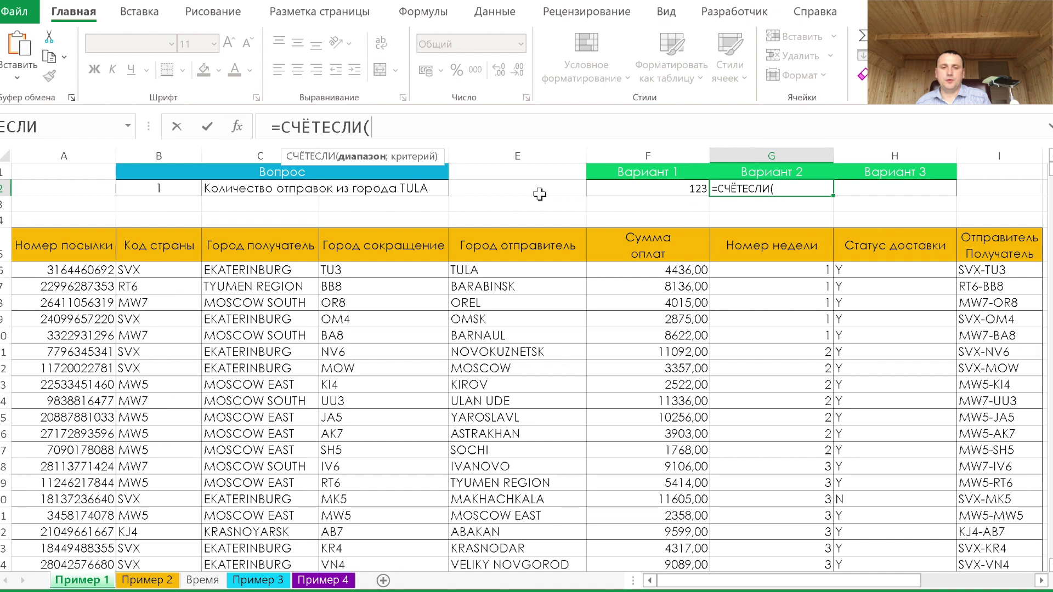
left_click(237, 127)
left_click(521, 245)
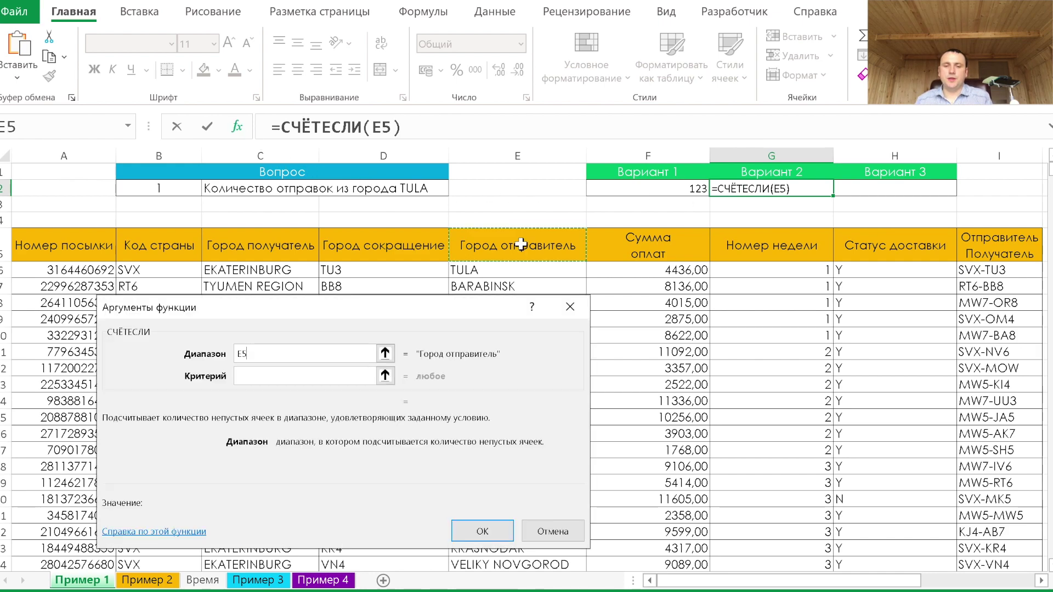
key("ctrl+shift+Down")
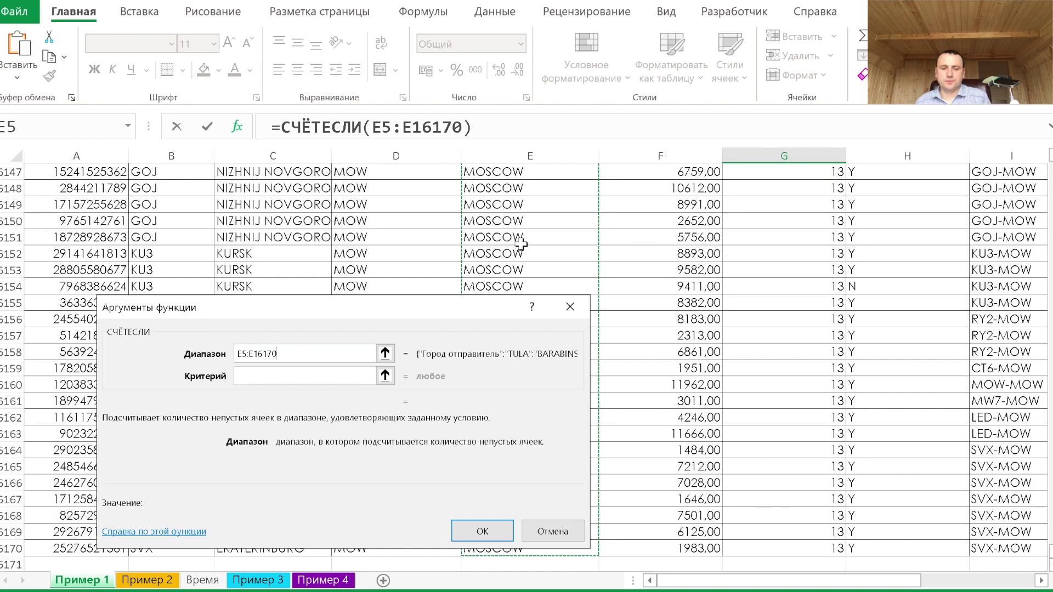
left_click(345, 374)
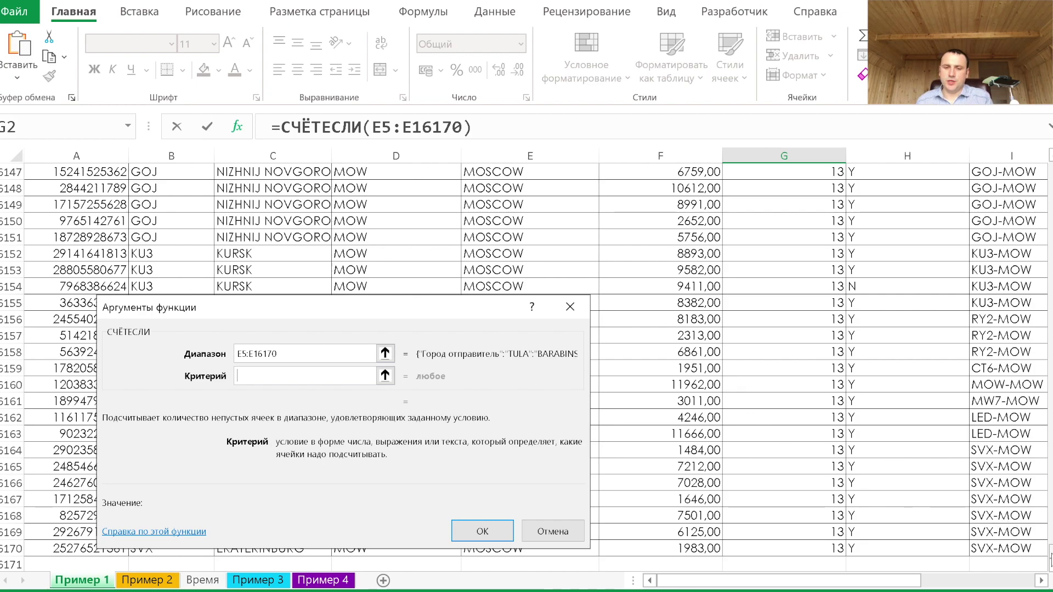
Use cell E6 (TULA) as the criterion so G2 returns 123
left_click(534, 282)
key("ctrl+Up")
key("Down")
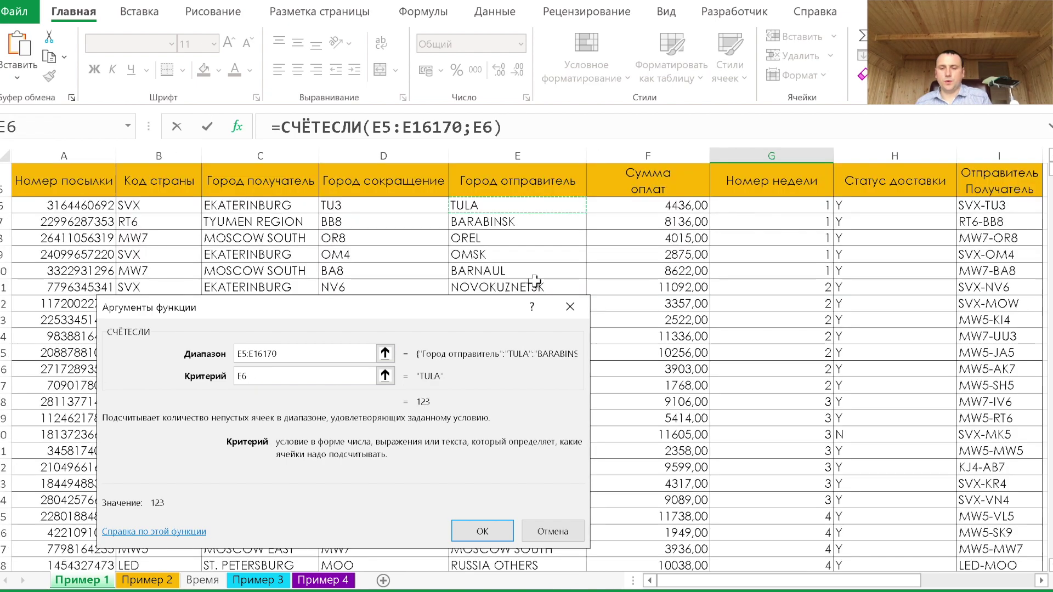
key("Return")
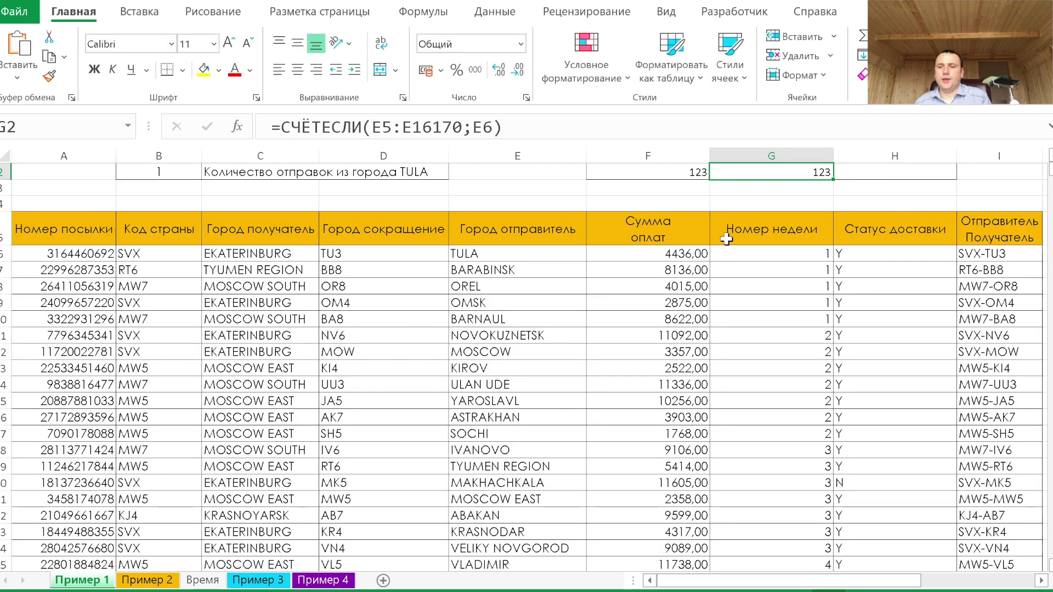
scroll(727, 240, "up", 1)
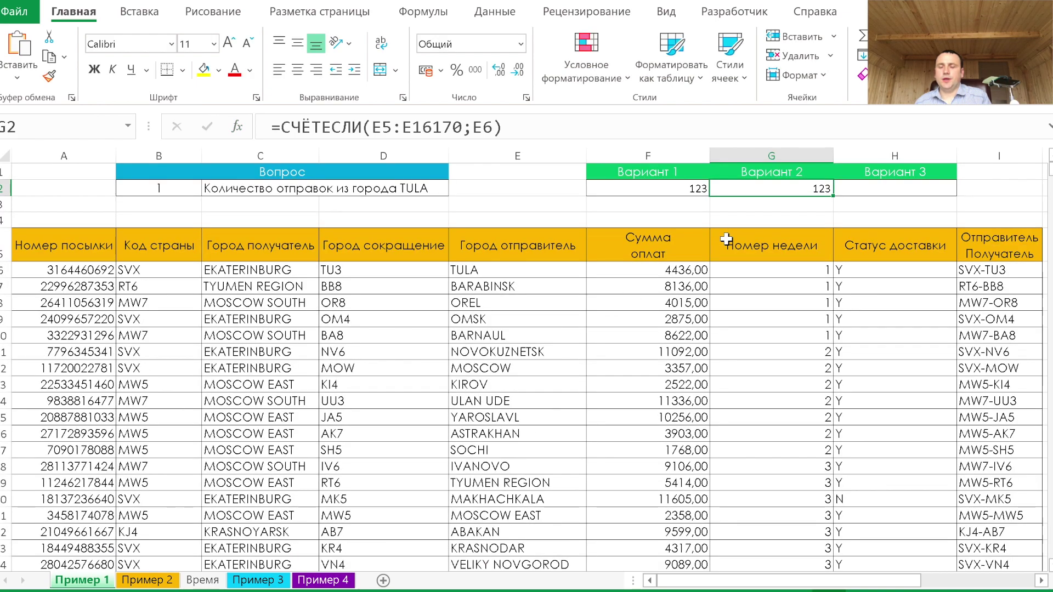
left_click(493, 246)
Name the range from E5 to the last row of column E база_города via the Name Box
key("ctrl+shift+Down")
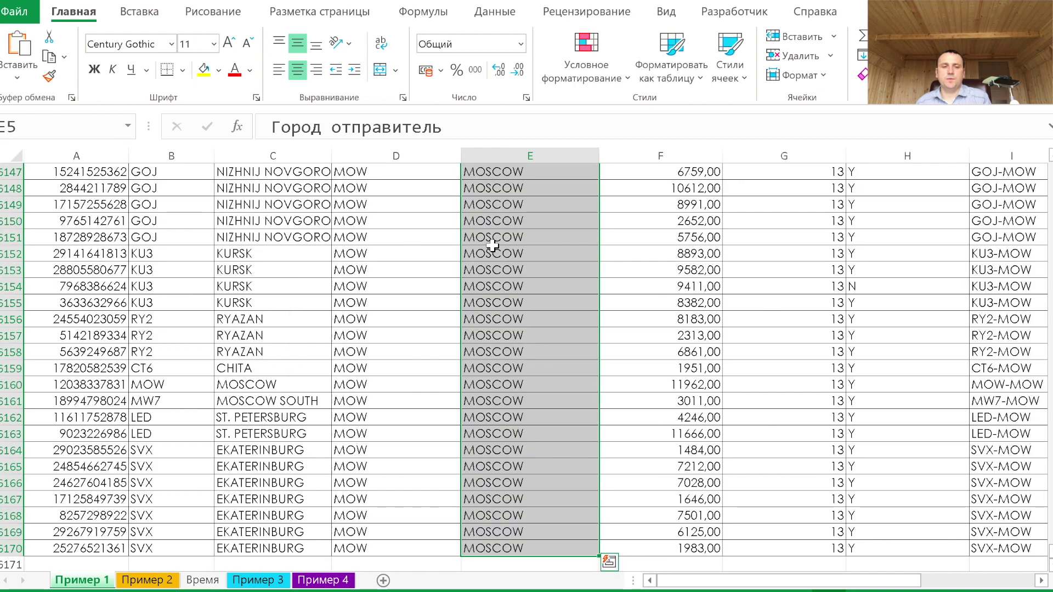
left_click(30, 123)
type("база_")
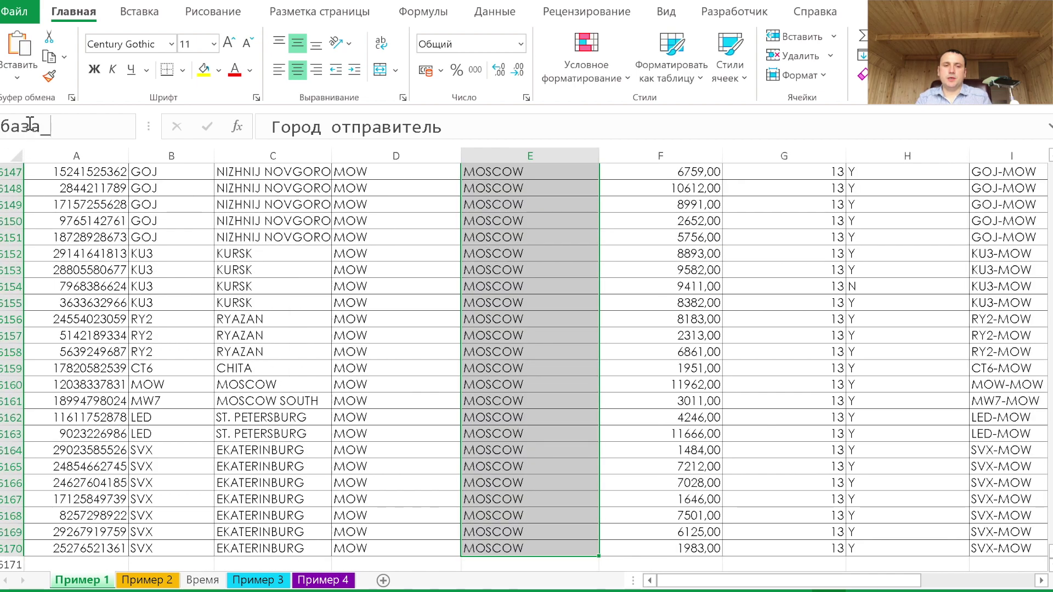
type("город")
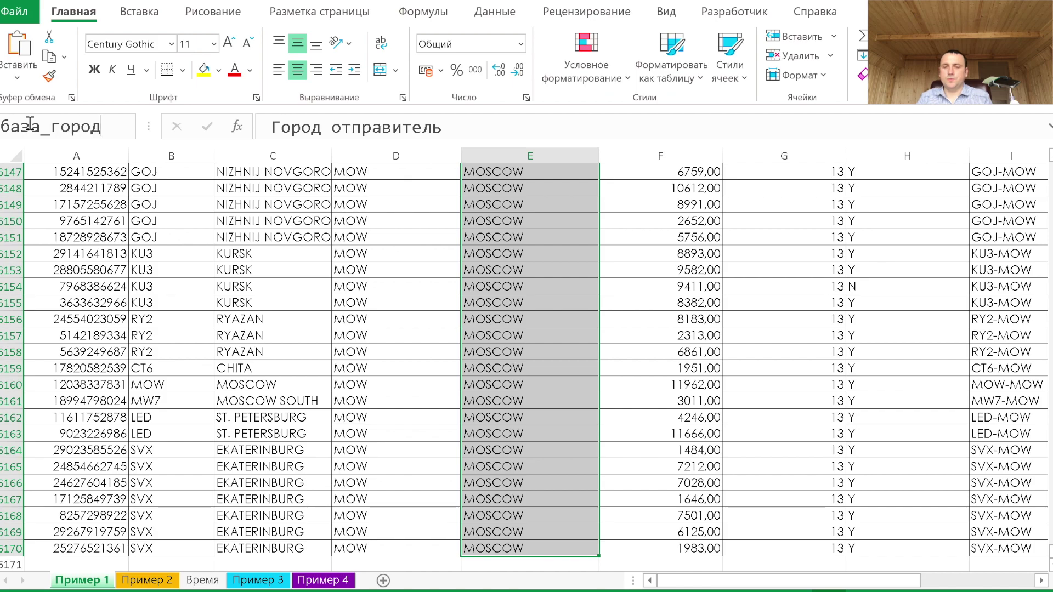
key("Return")
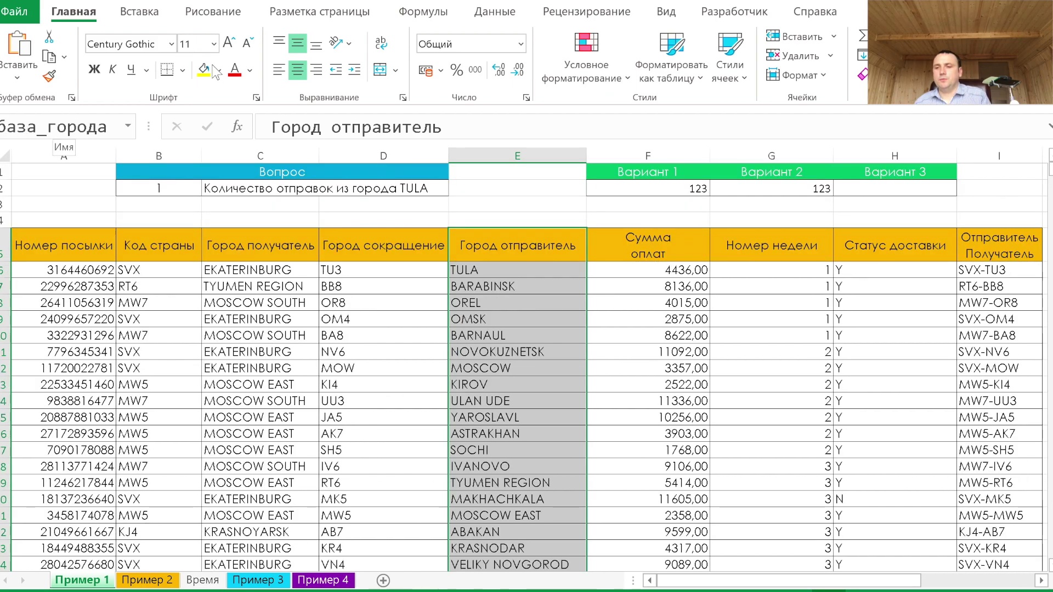
left_click(897, 186)
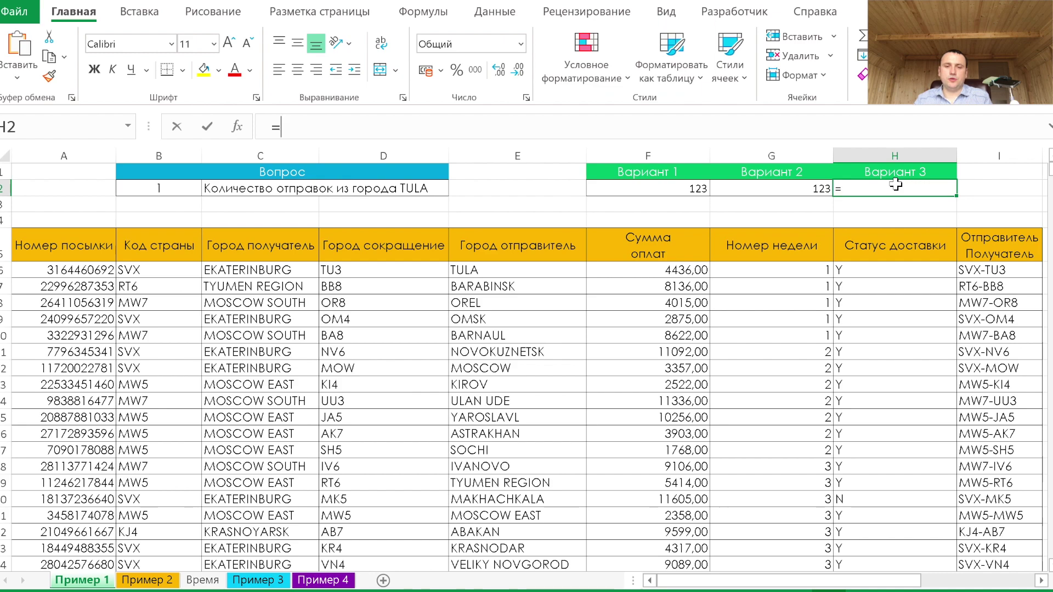
Start СЧЁТЕСЛИ in H2 using the named range база_города as its range
type("=сч")
key("Down")
key("Tab")
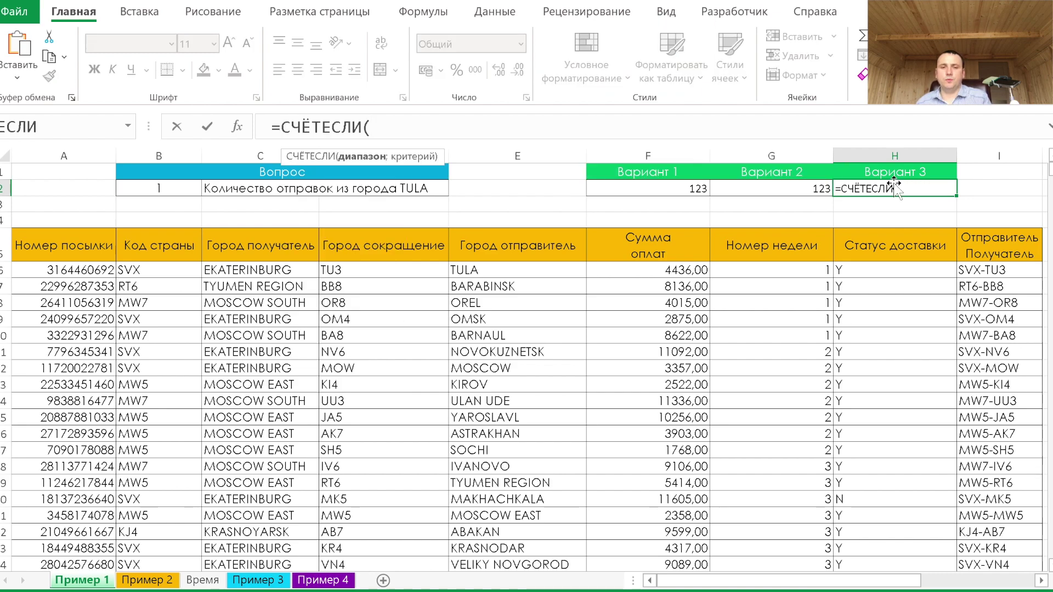
left_click(237, 127)
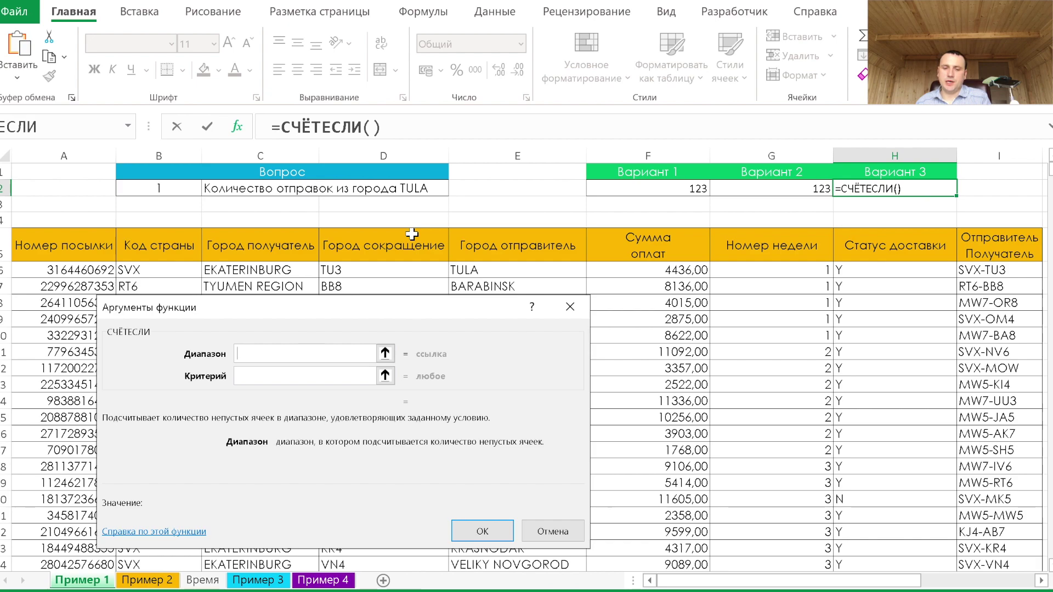
key("F3")
left_click(299, 381)
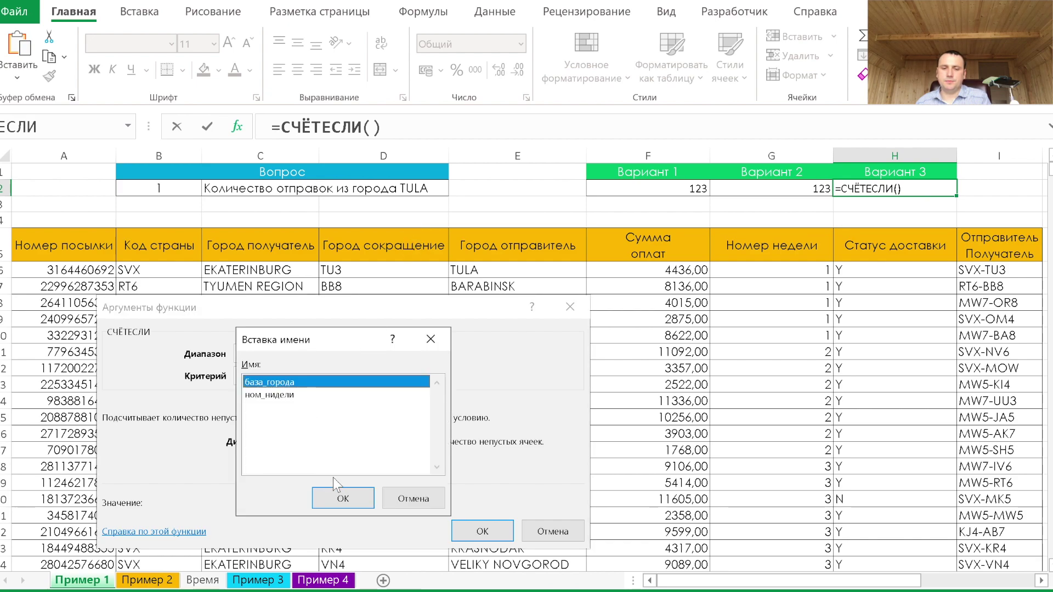
left_click(338, 495)
Set E6 (TULA) as the criterion so H2 returns 123, then go to Пример 2
left_click(284, 375)
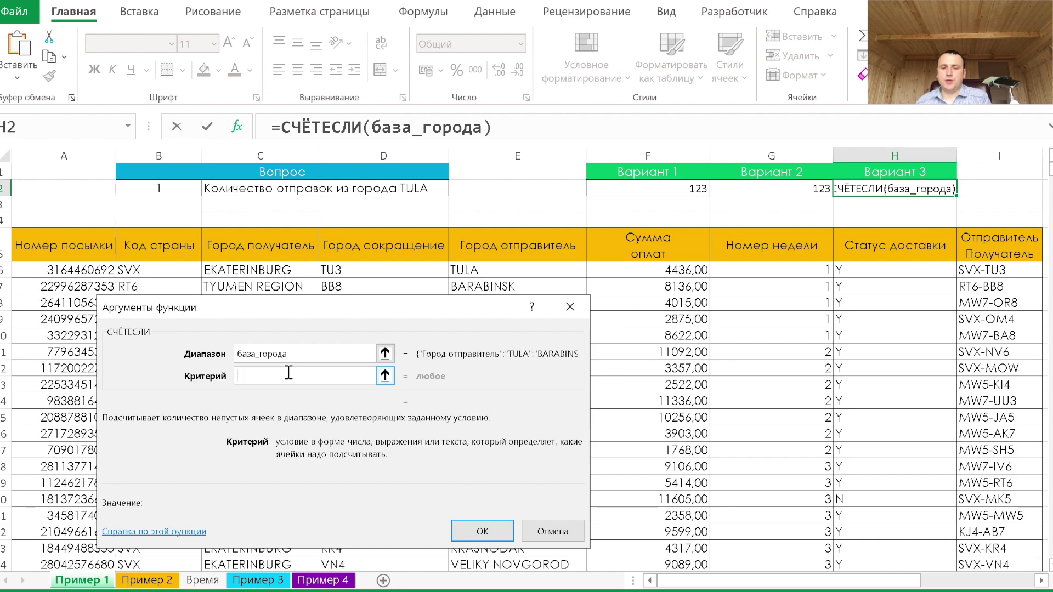
left_click(462, 271)
left_click(485, 534)
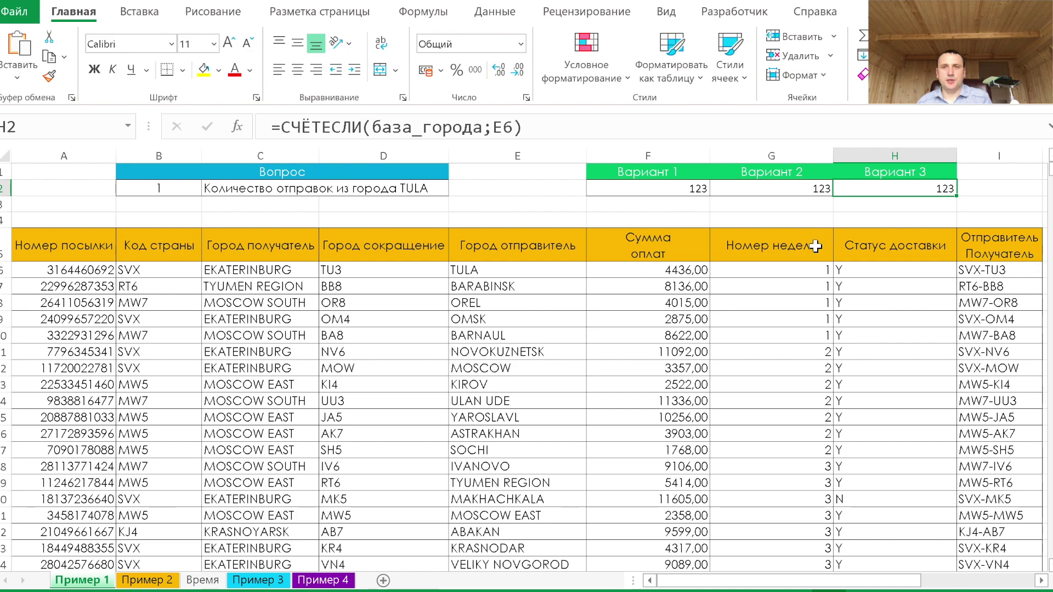
key("ctrl+Page_Down")
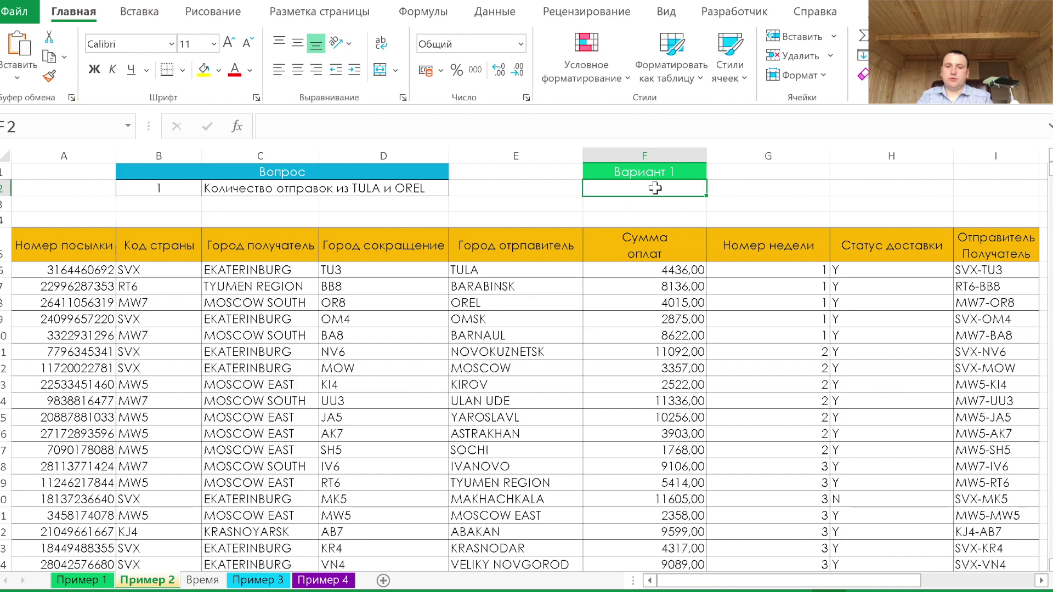
type("=сч")
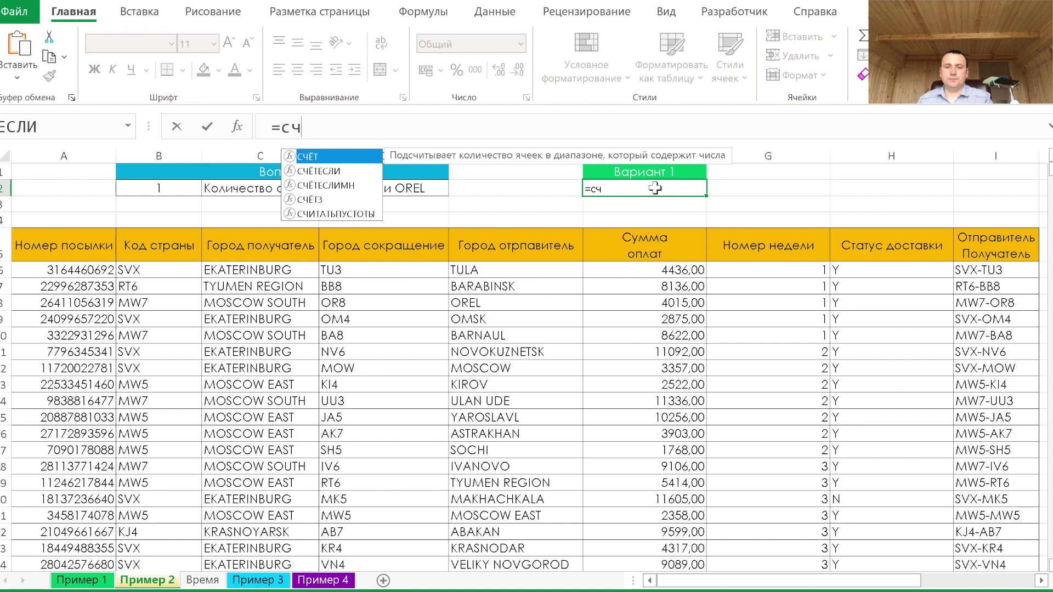
Enter =СЧЁТЕСЛИ(E5:E16170;E6) in F2 to count TULA shipments
key("Down")
key("Tab")
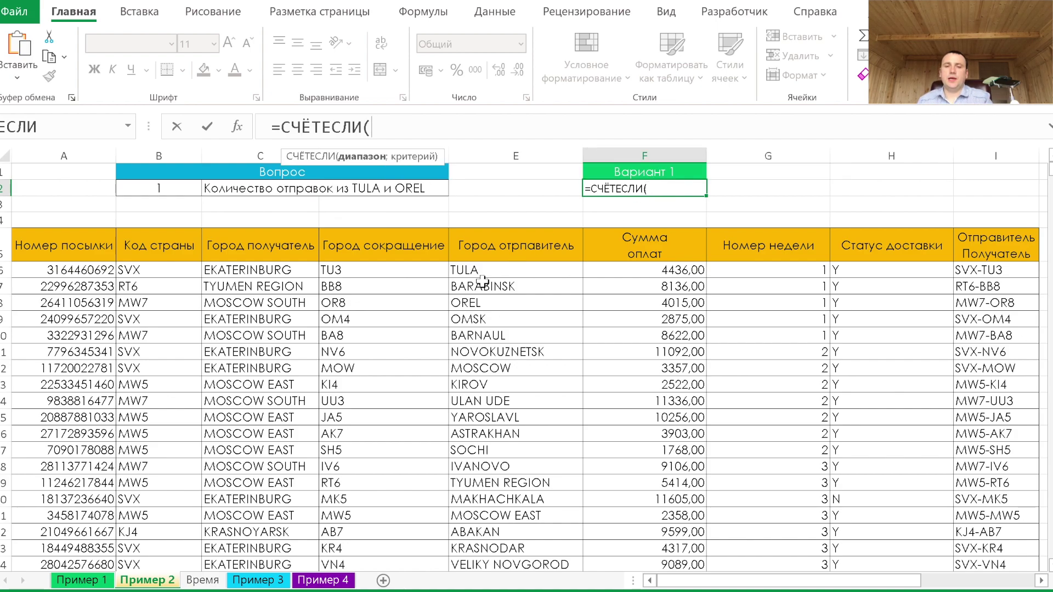
left_click(508, 249)
key("ctrl+shift+Down")
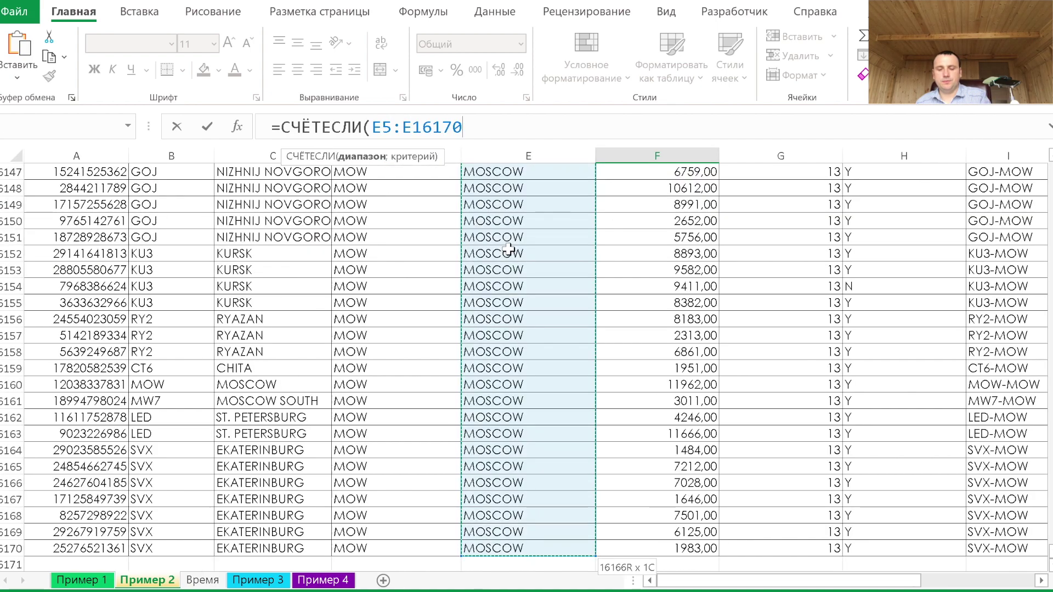
type(";")
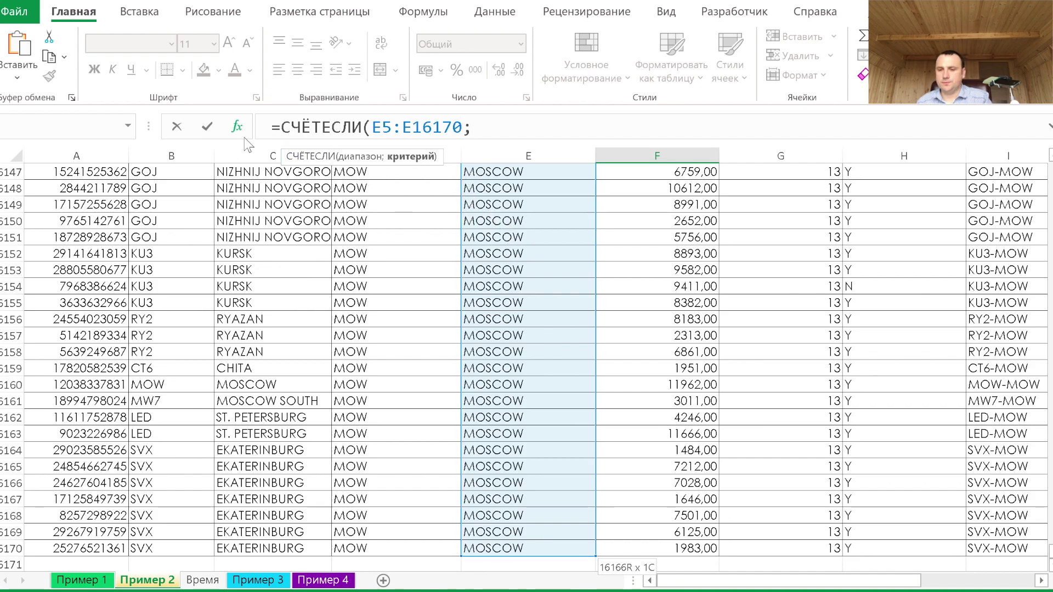
key("ctrl+BackSpace")
key("ctrl+a")
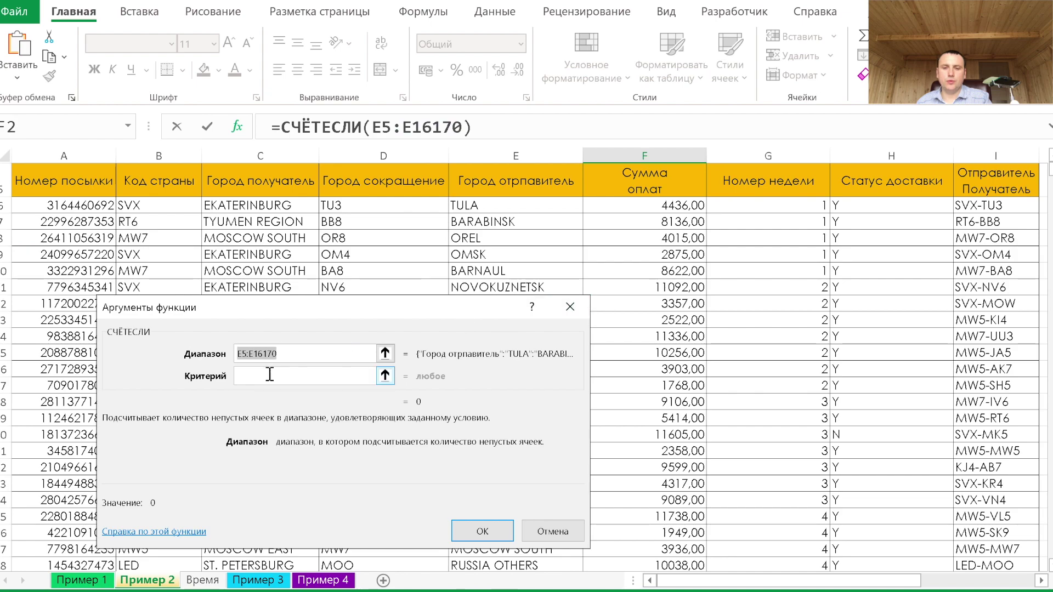
left_click(264, 377)
left_click(482, 207)
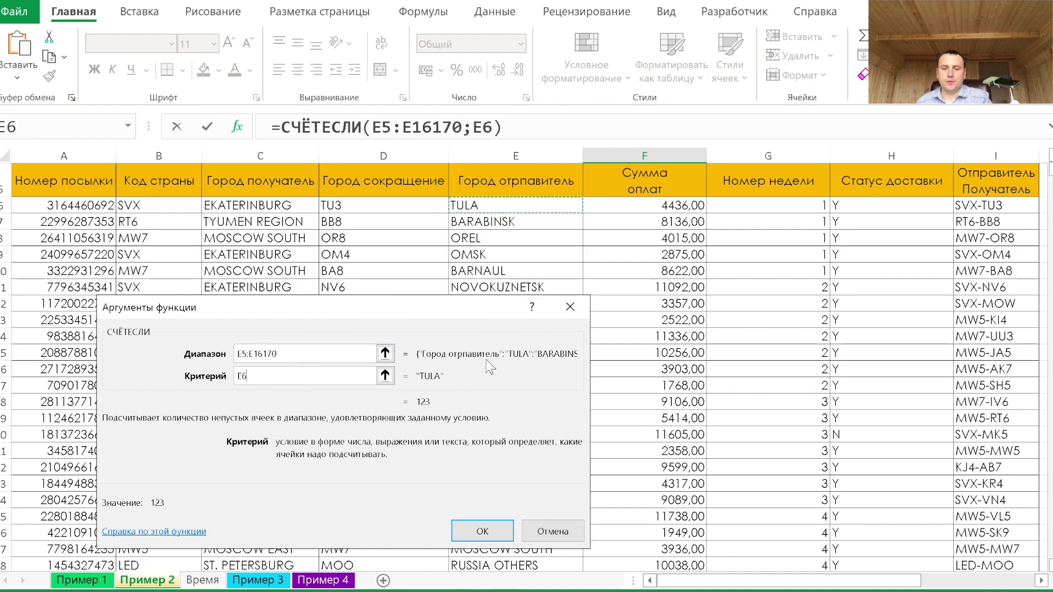
left_click(482, 531)
Add a copied СЧЁТЕСЛИ with criterion E8 (OREL) so F2 totals 165
left_click(546, 127)
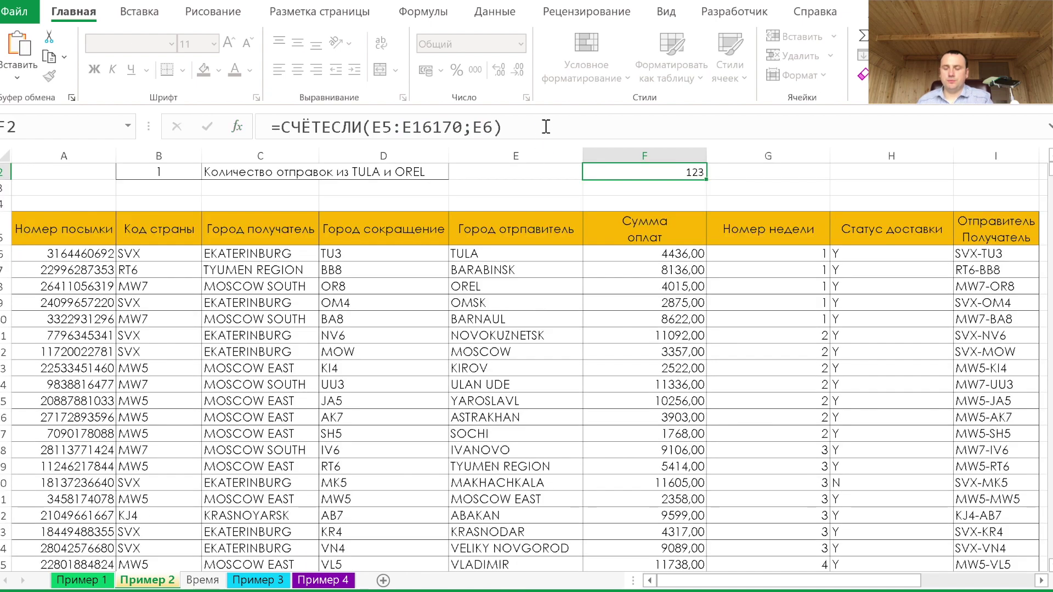
type("+")
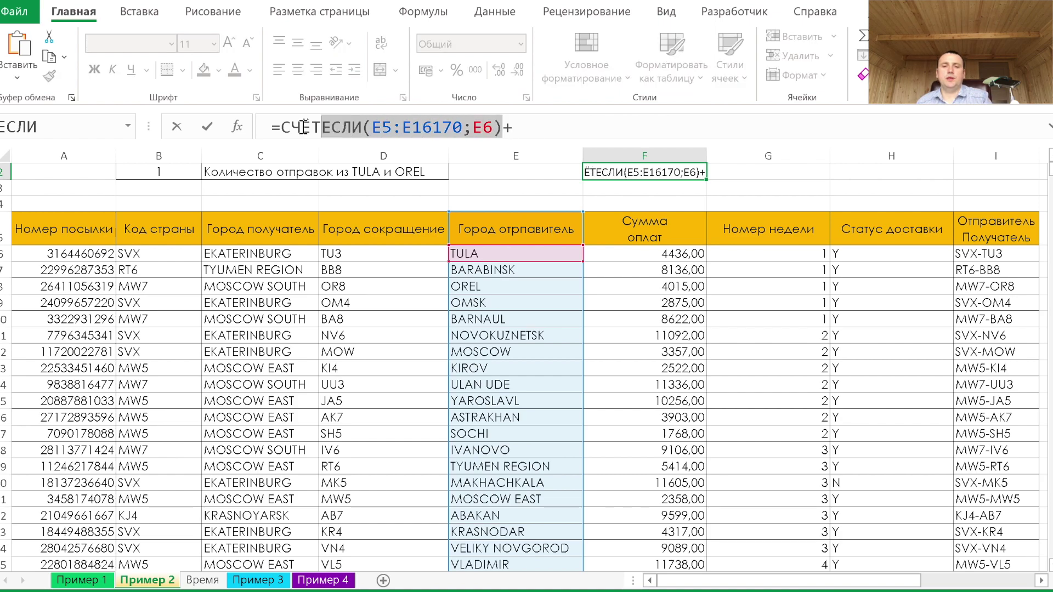
left_click_drag(500, 127, 282, 128)
key("ctrl+c")
left_click(554, 127)
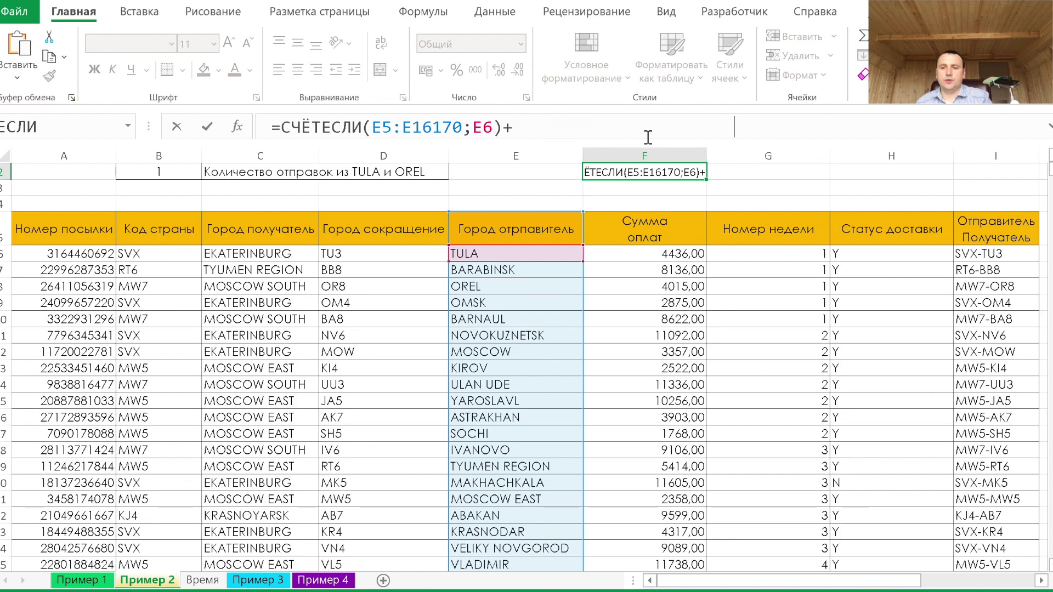
key("ctrl+v")
double_click(714, 128)
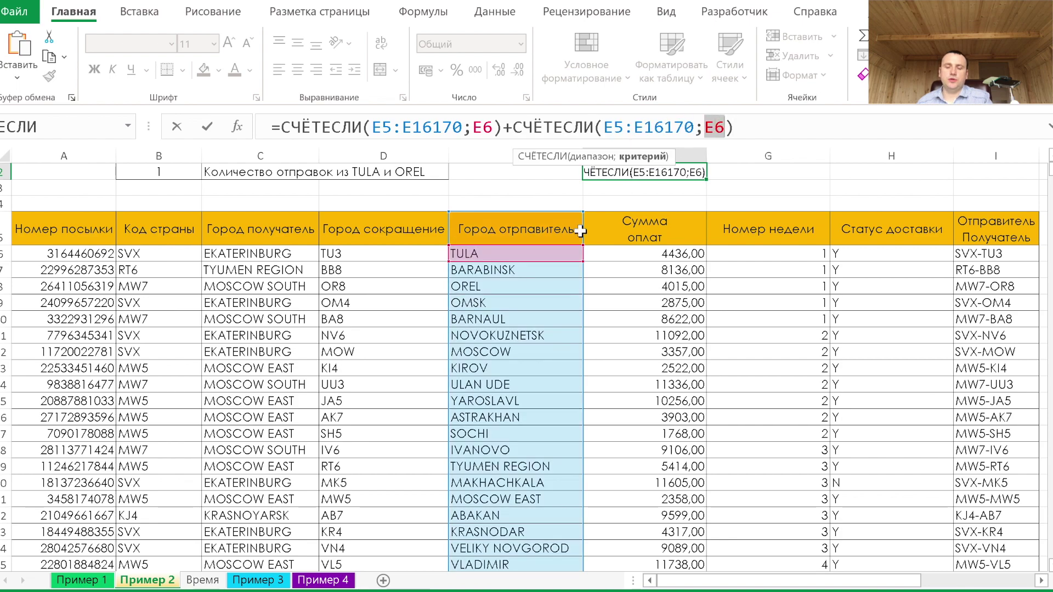
left_click(494, 287)
key("Return")
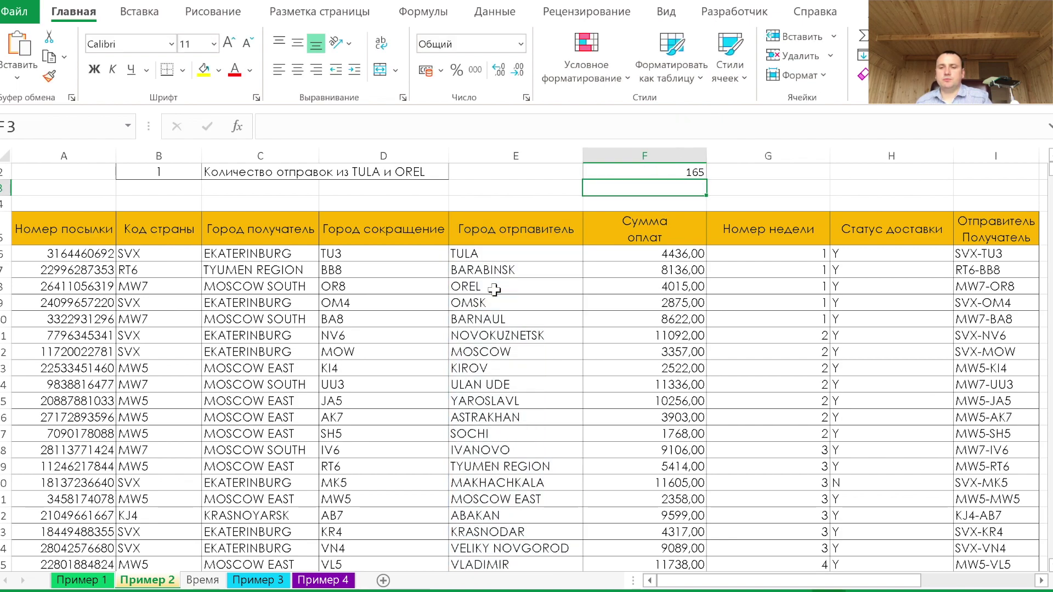
left_click(671, 172)
left_click(500, 231)
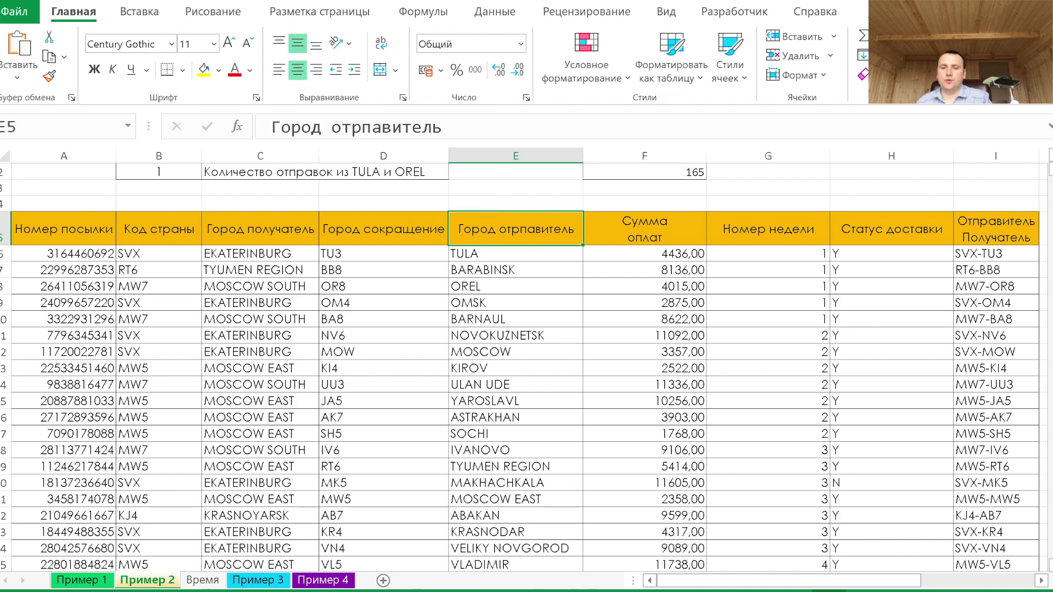
Move past the Время sheet to Пример 3 and select cell F2
key("ctrl+Page_Down")
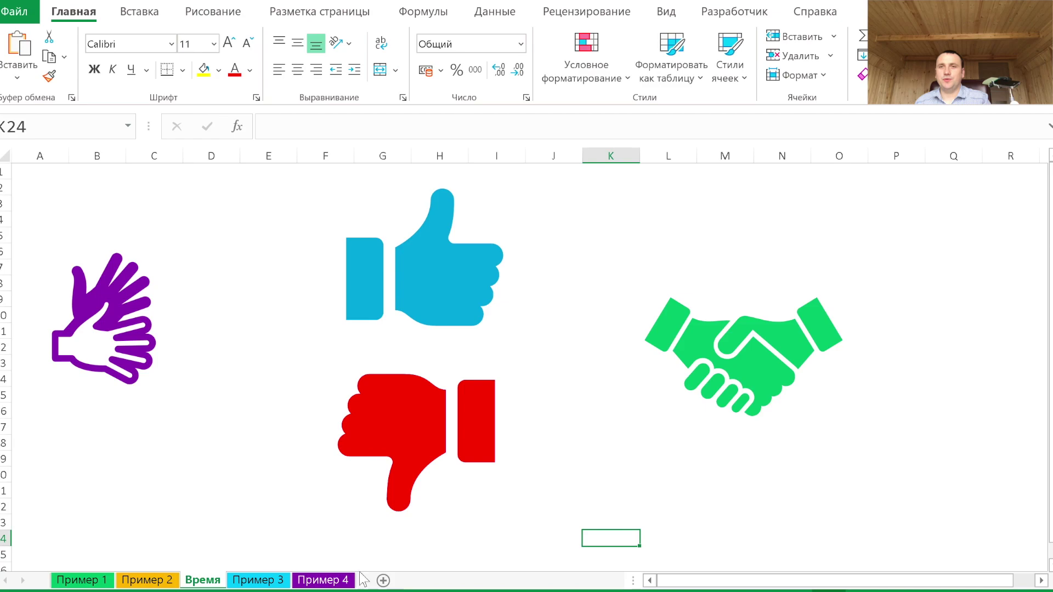
left_click(257, 580)
left_click(647, 189)
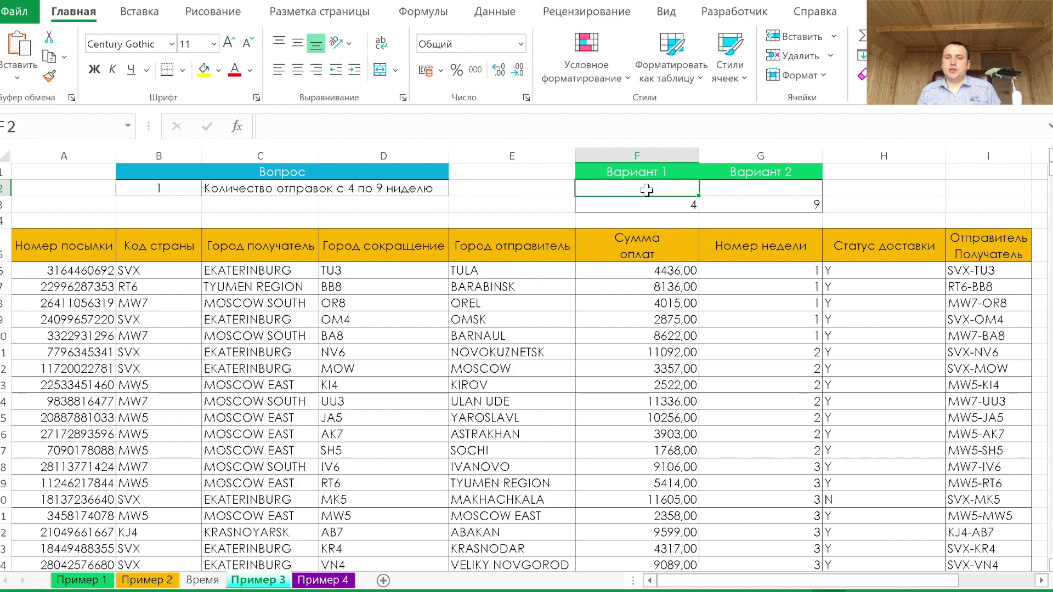
Check that the week-number column from G5 down is named ном_недели, then return to F2
left_click(765, 237)
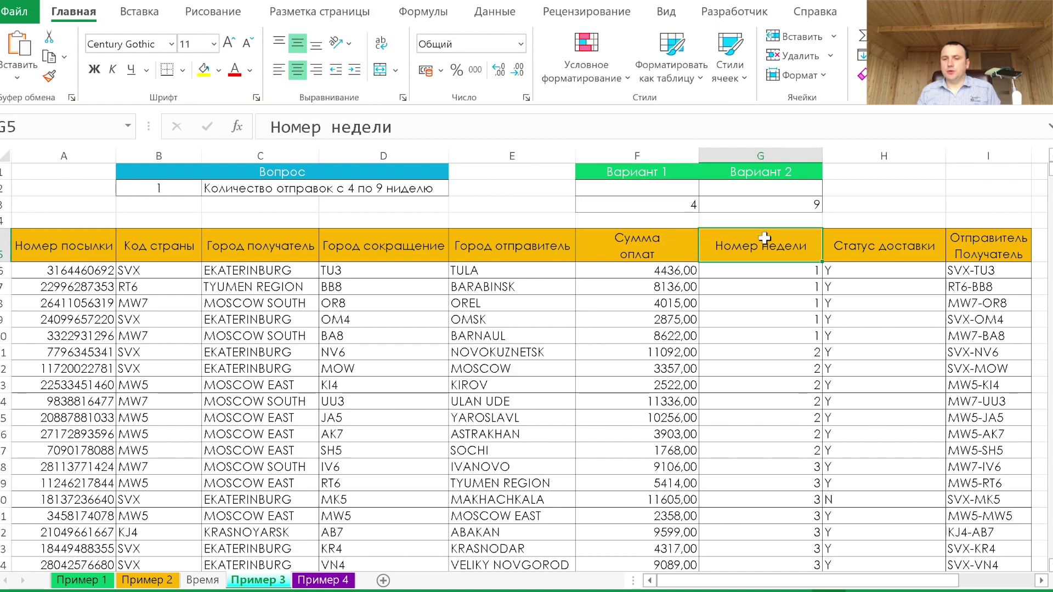
key("ctrl+shift+Down")
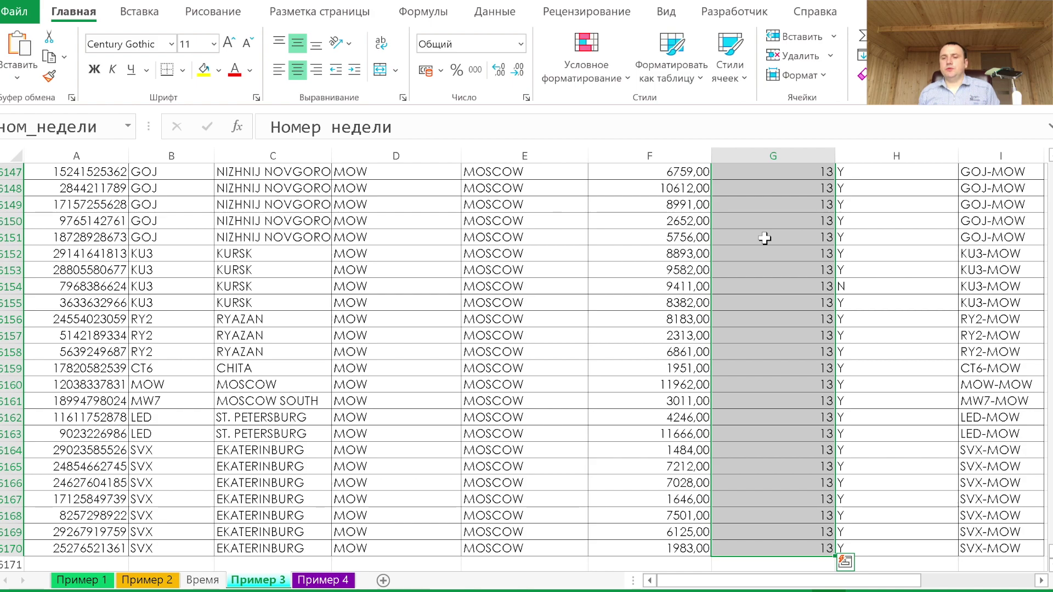
key("ctrl+Up")
key("Up")
key("Up")
key("Left")
key("Up")
key("Up")
key("Down")
Type =сч in F2 and highlight СЧЁТЕСЛИМН in the suggestions
type("=сх")
key("BackSpace")
key("BackSpace")
type("сч")
key("Down")
key("Down")
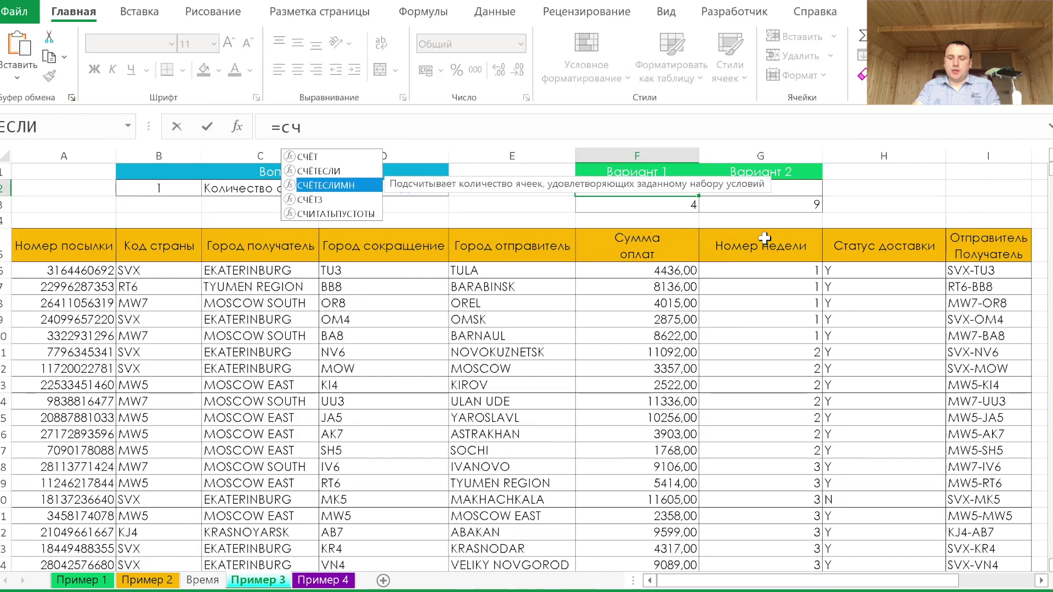
Insert СЧЁТЕСЛИМН with ном_недели as the first range and condition ">=4"
key("Tab")
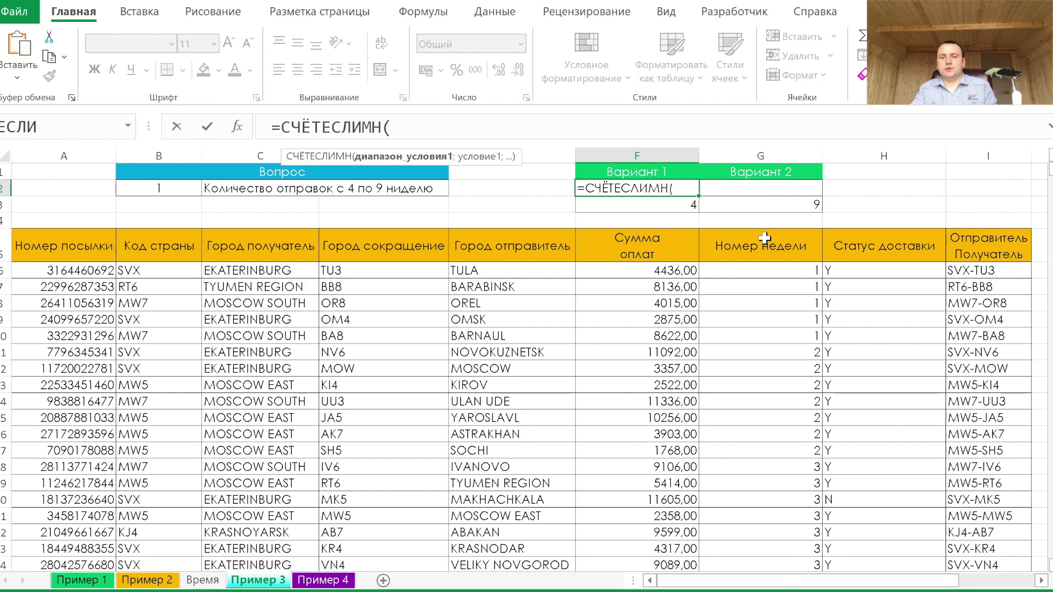
key("ctrl+a")
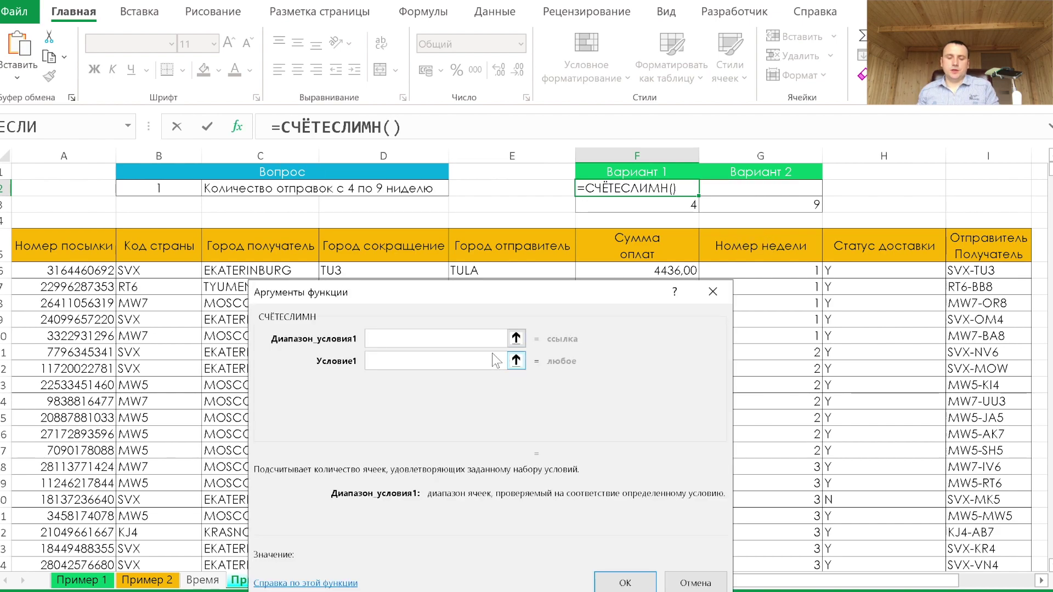
key("F3")
left_click(447, 400)
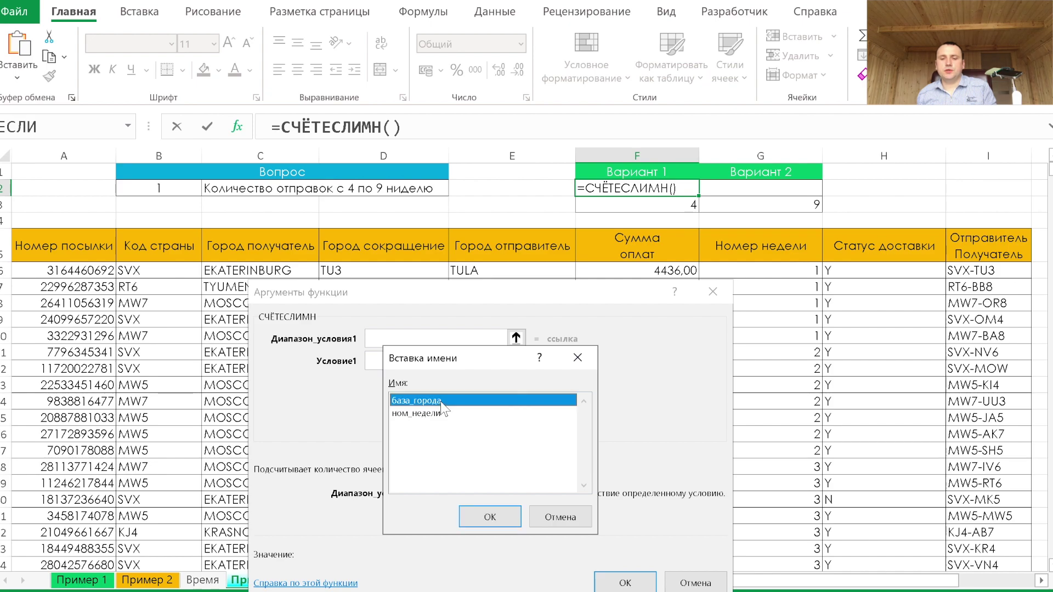
left_click(450, 413)
left_click(489, 516)
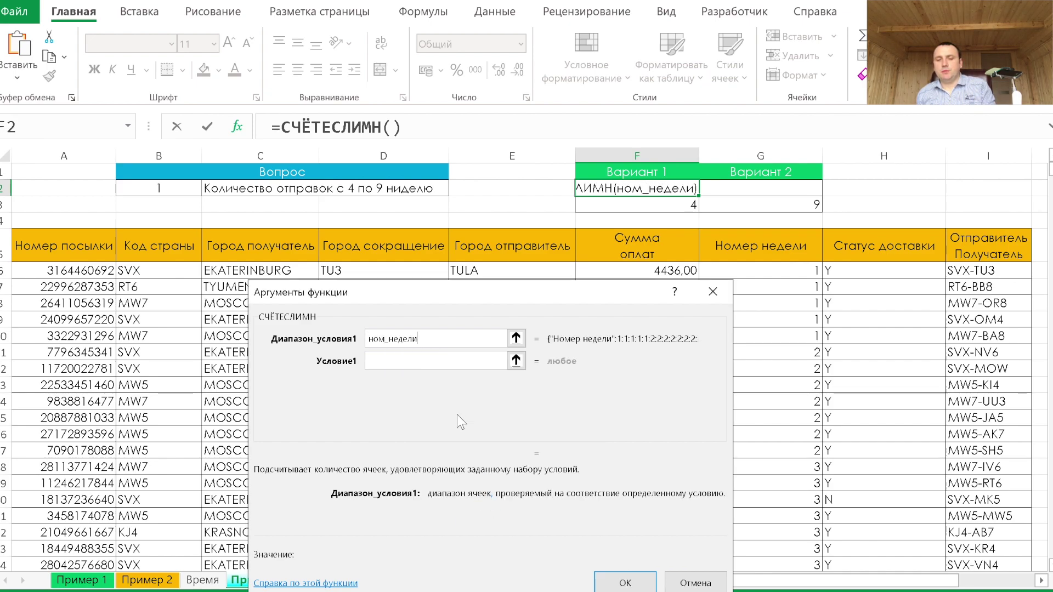
left_click(425, 361)
type("Б")
key("BackSpace")
type("<4")
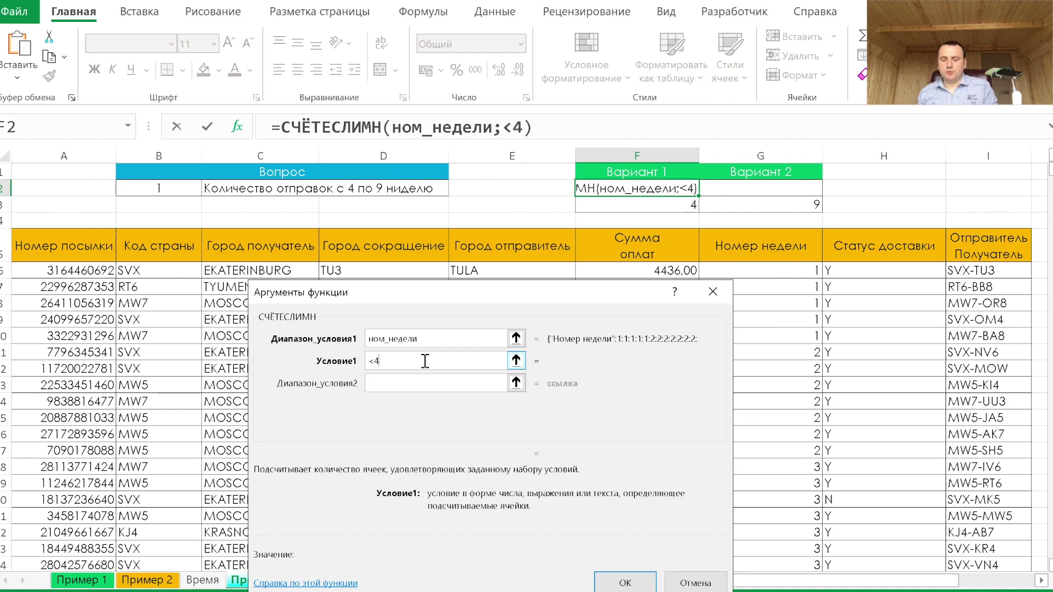
key("BackSpace")
type("=4")
key("BackSpace")
key("BackSpace")
key("BackSpace")
type(">=4")
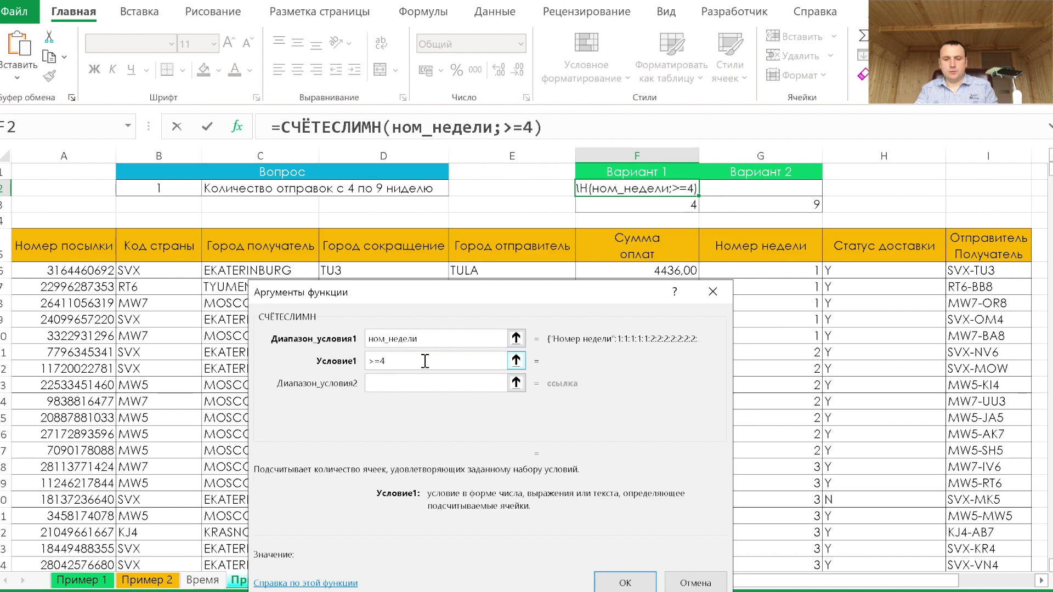
Add ном_недели with condition "<=9" as the second pair so F2 returns 42
left_click(426, 383)
key("F3")
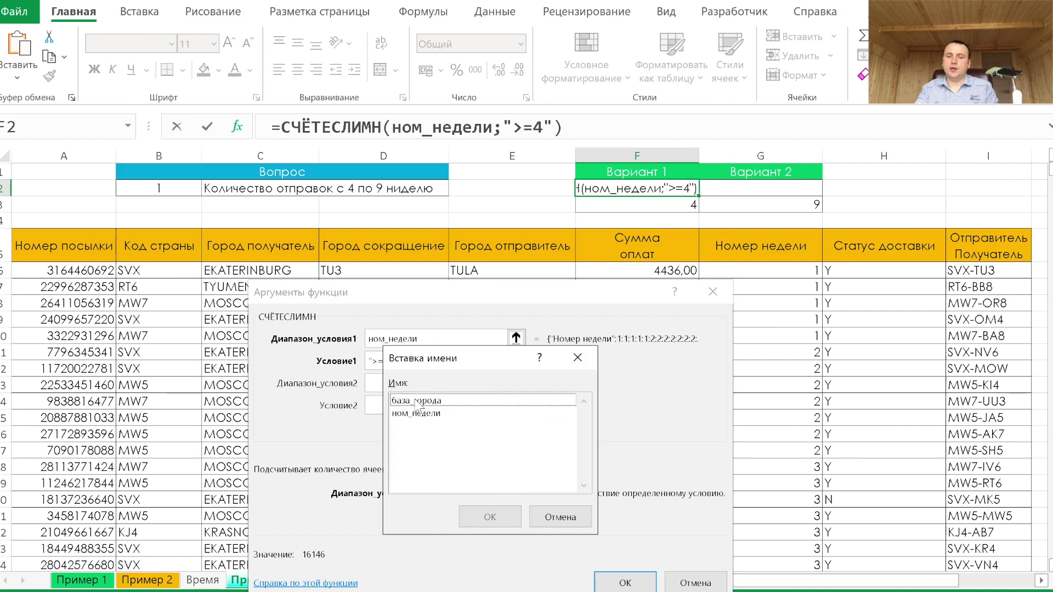
left_click(428, 414)
left_click(490, 516)
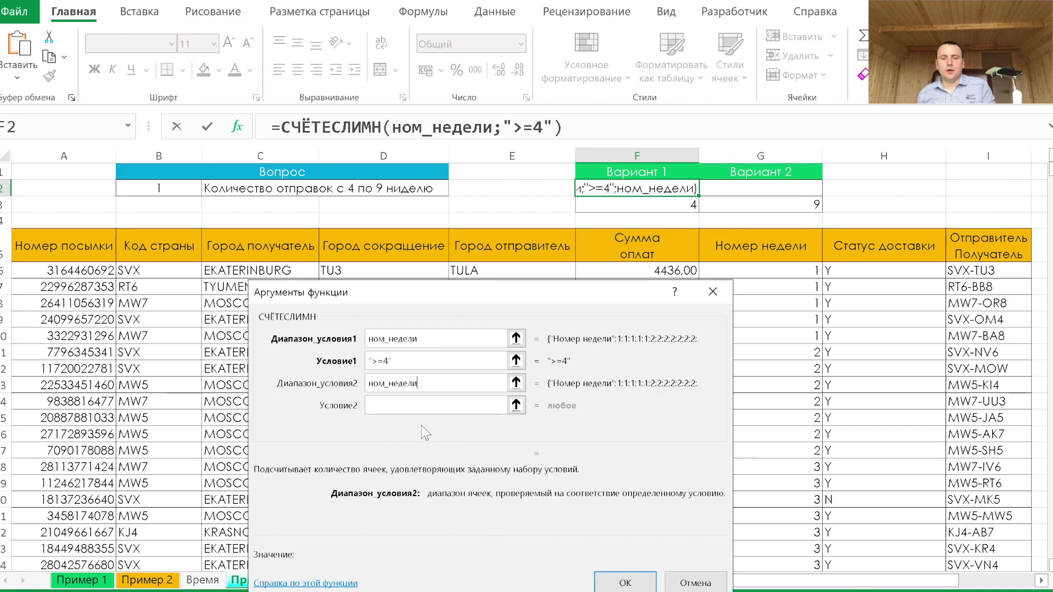
left_click(419, 406)
type("<")
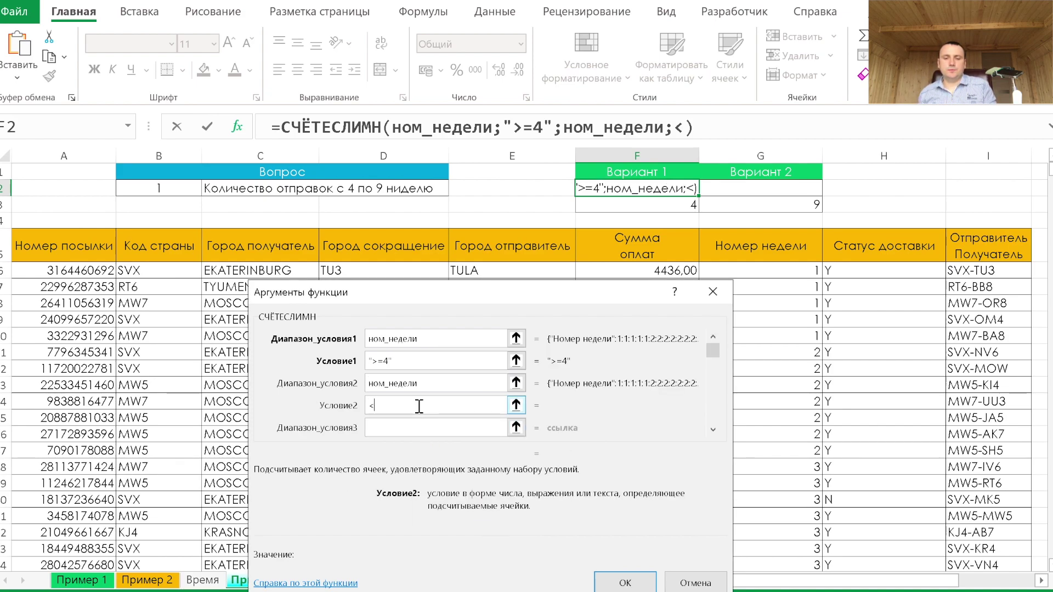
type("=9")
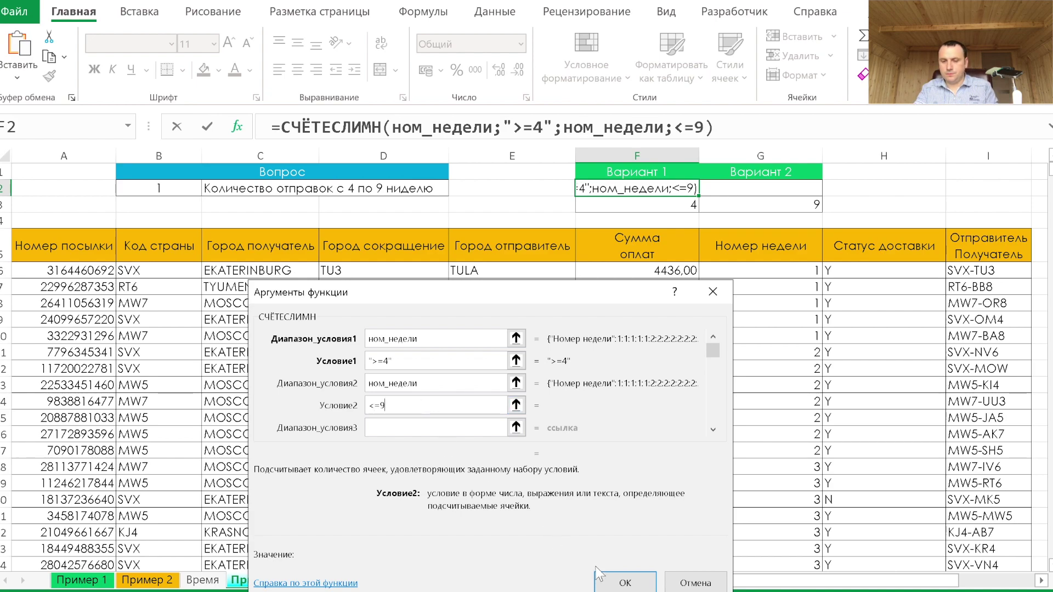
left_click(625, 582)
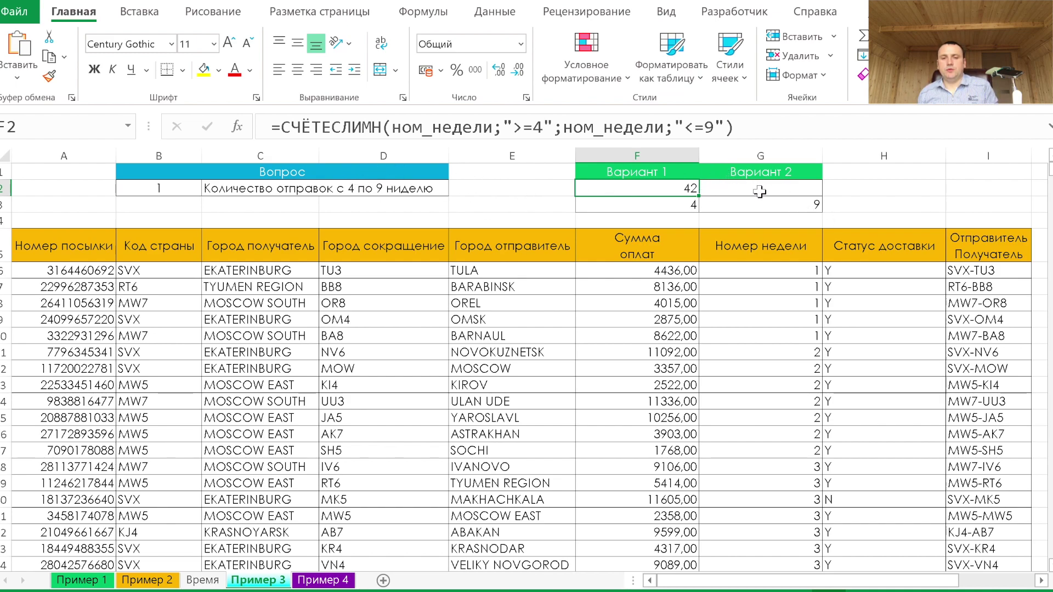
left_click(623, 206)
left_click(706, 205)
left_click(706, 206)
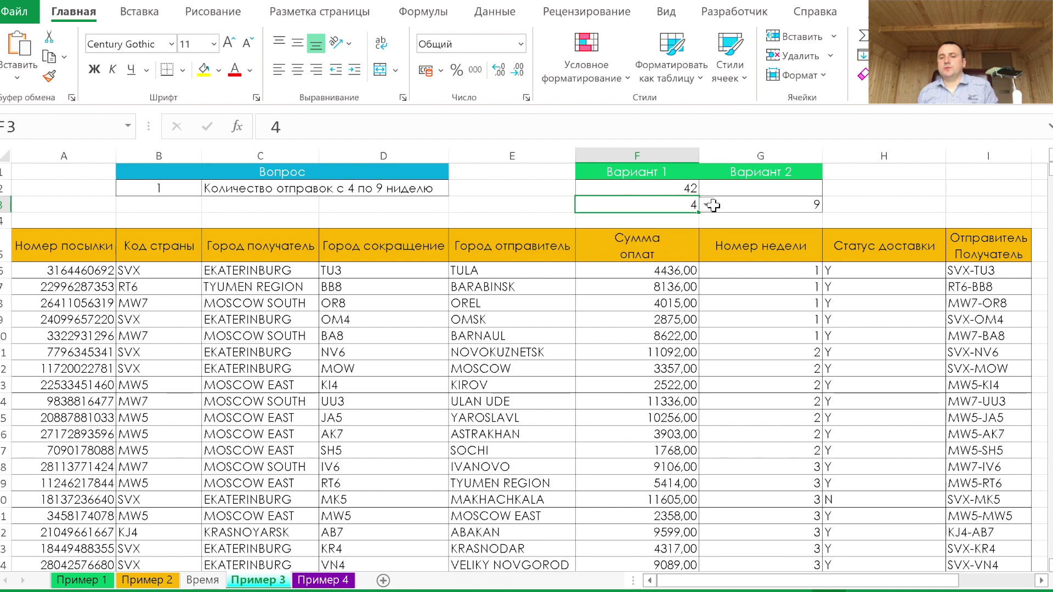
Start СЧЁТЕСЛИМН in G2 with ном_недели and the condition ">="&F3
left_click(741, 189)
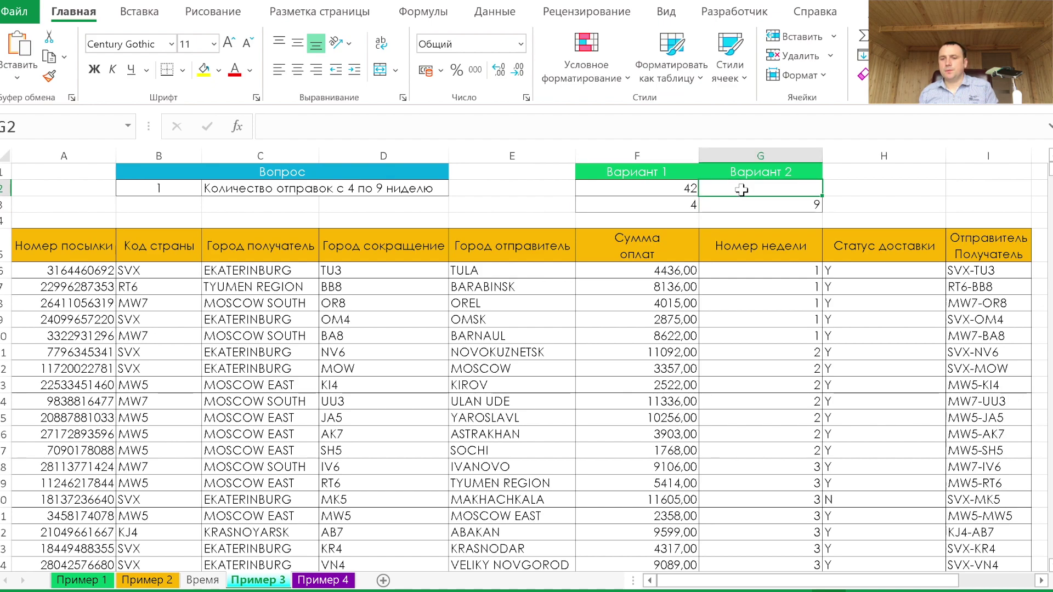
type("=сч")
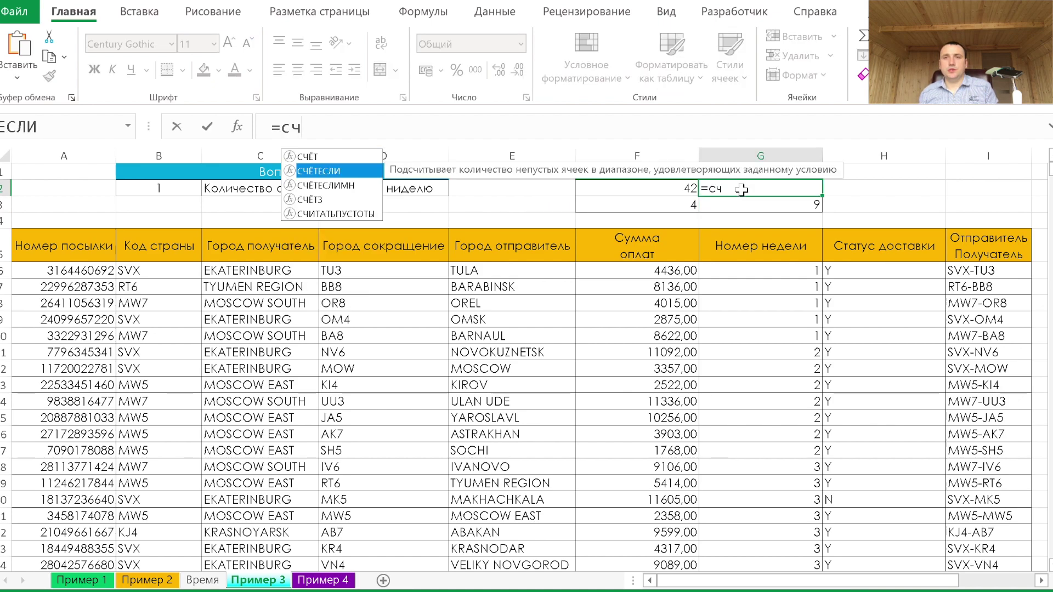
key("Down")
key("Tab")
key("ctrl+a")
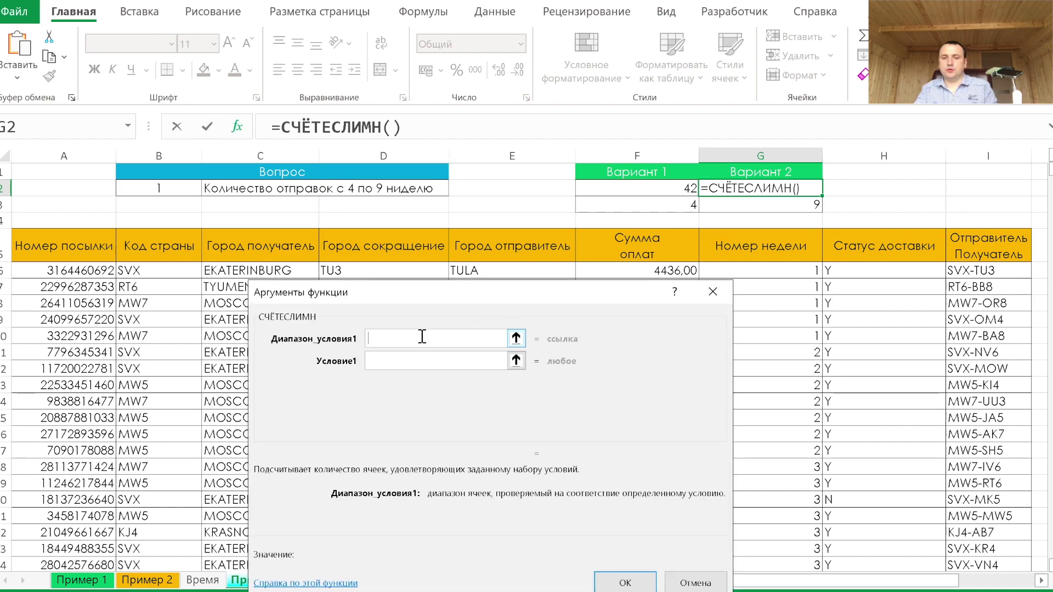
key("F3")
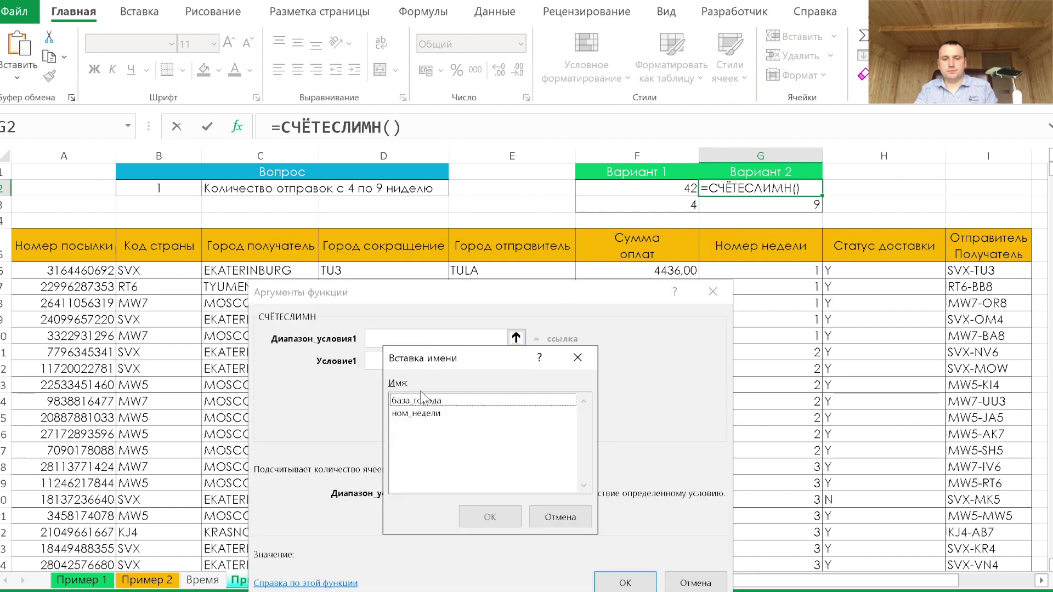
left_click(433, 413)
left_click(482, 517)
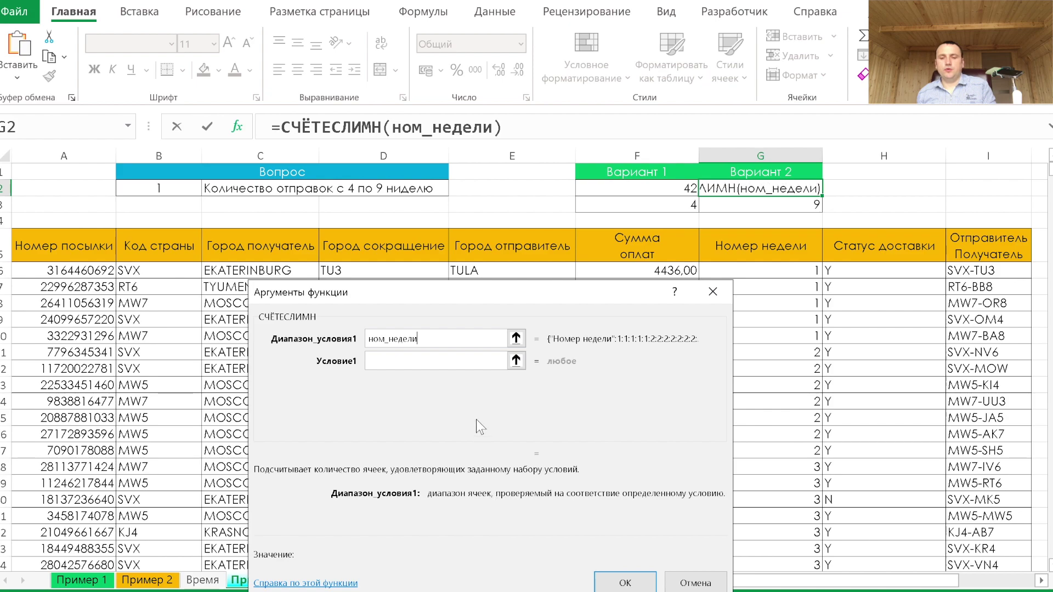
left_click(456, 361)
type("\"")
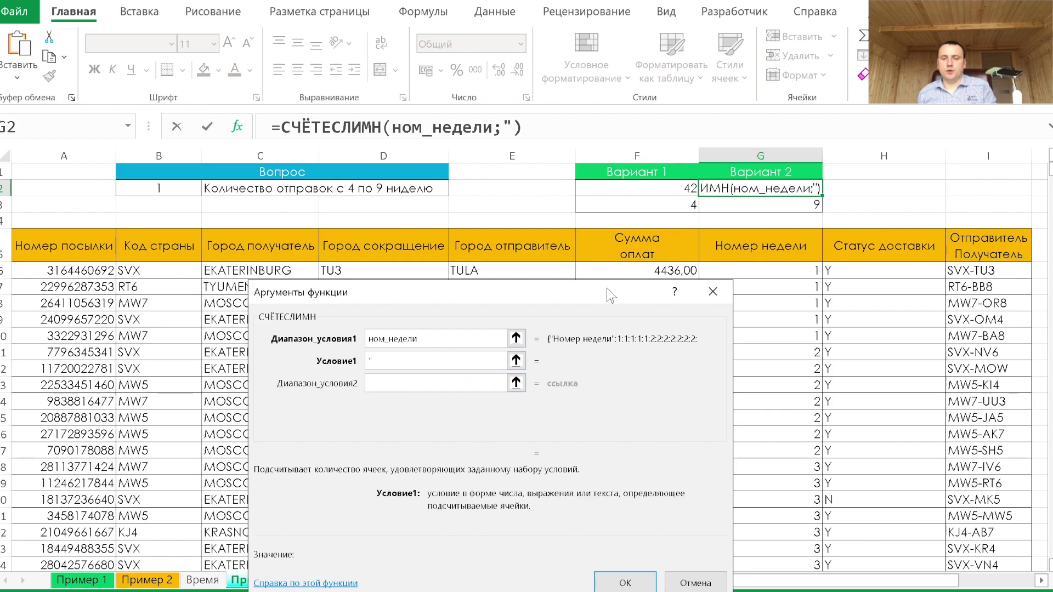
type(">")
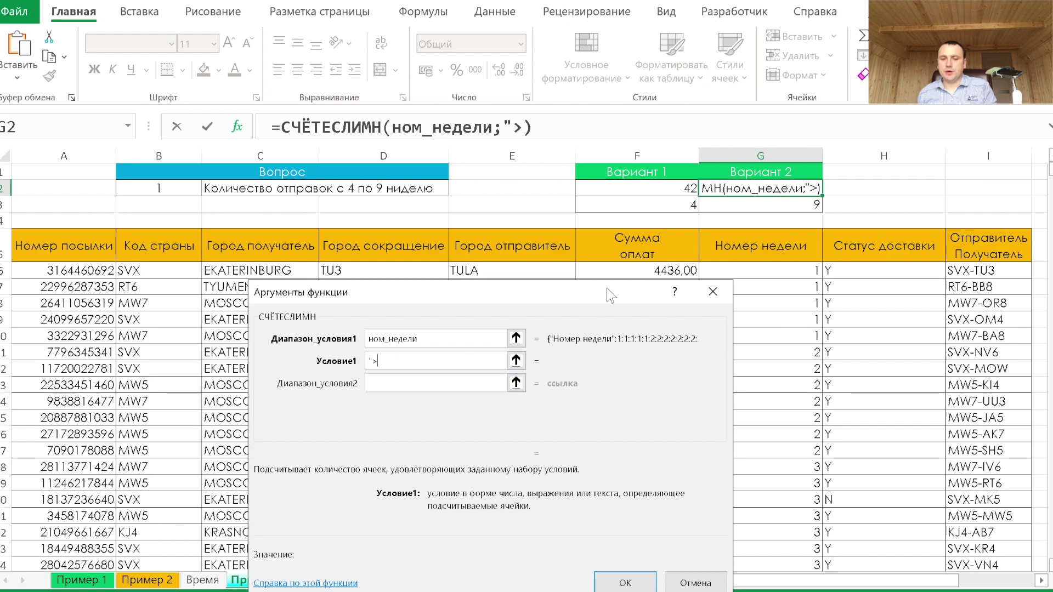
type("=\"")
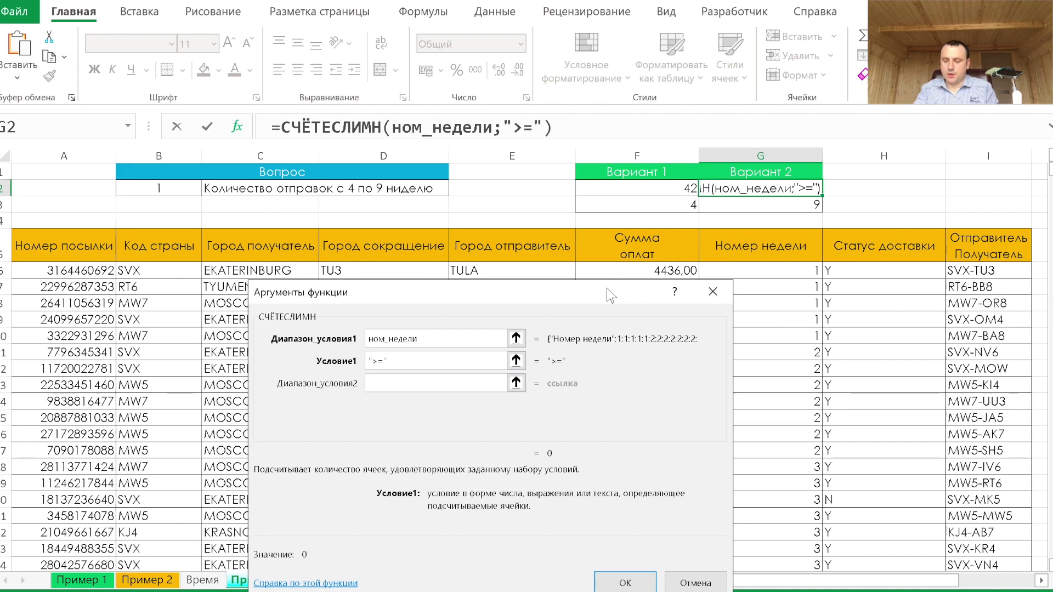
type("&")
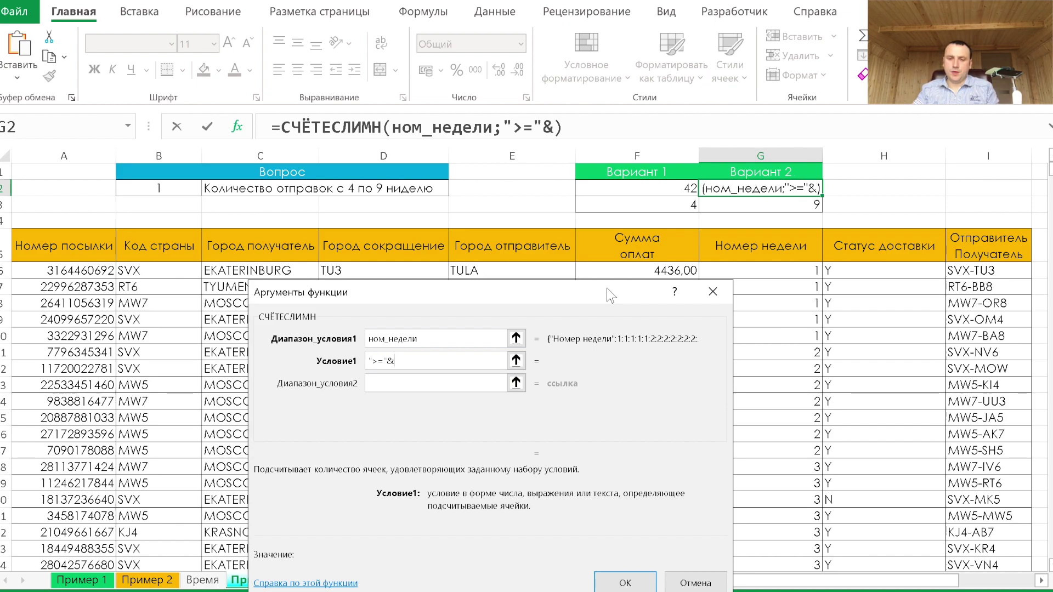
left_click(650, 206)
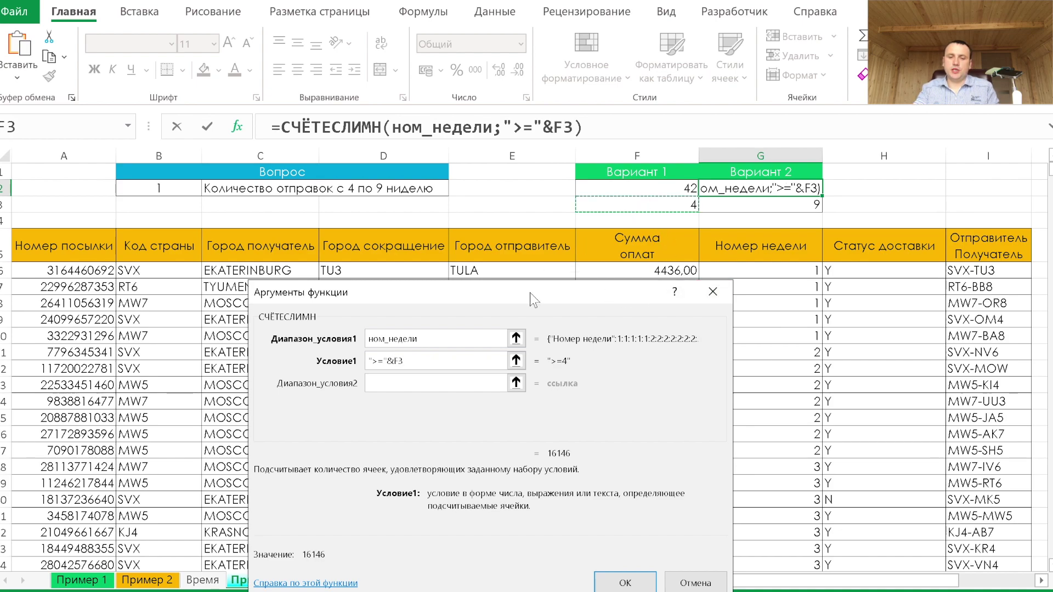
Add ном_недели with condition "<="&G3 as the second pair so G2 returns 42
left_click(456, 384)
key("F3")
key("Down")
key("Return")
left_click(440, 403)
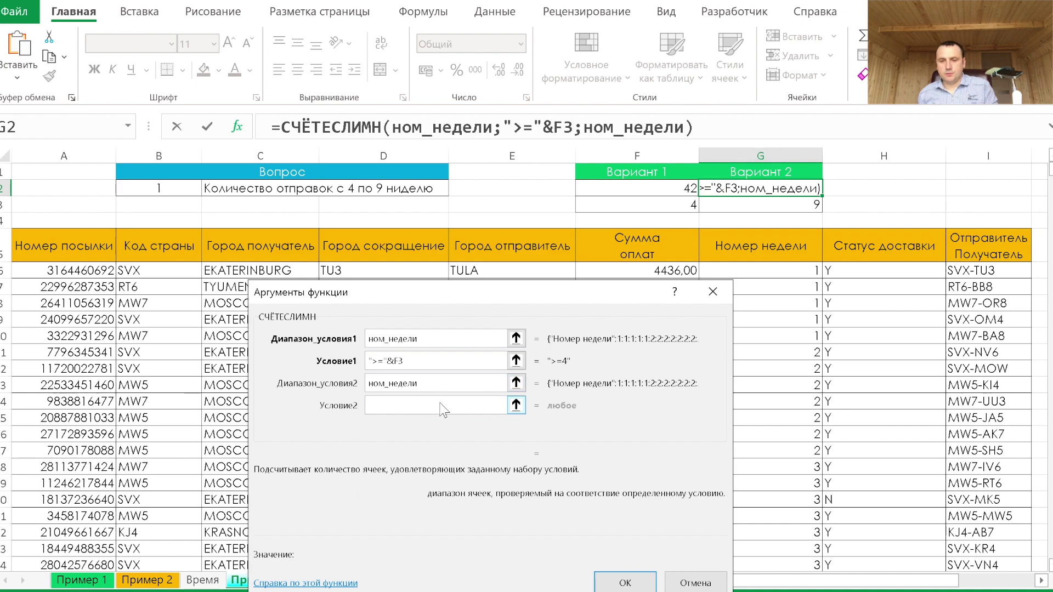
type("\"")
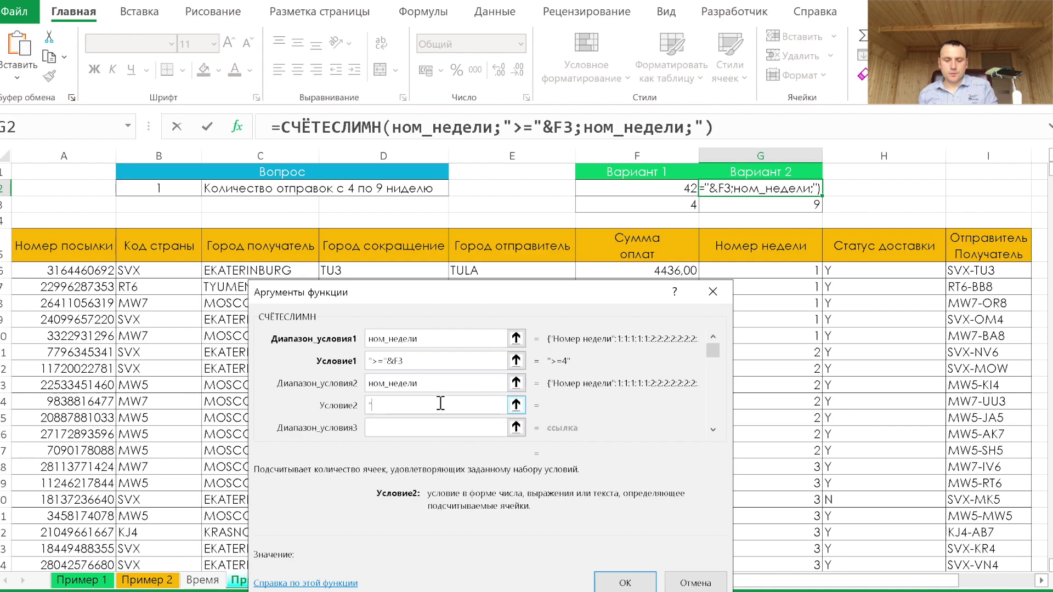
type("<=")
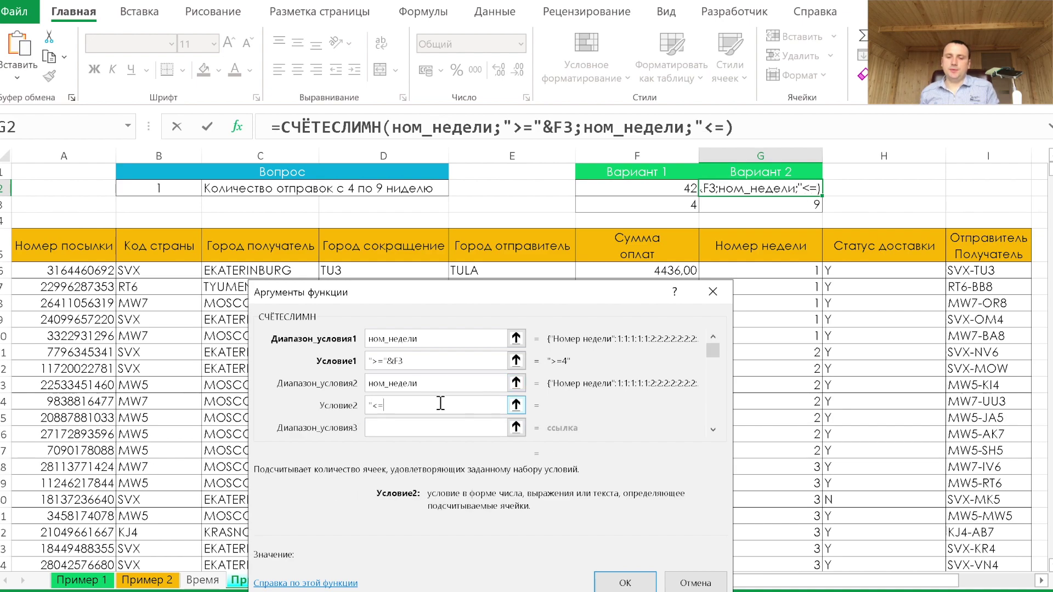
type("\"&")
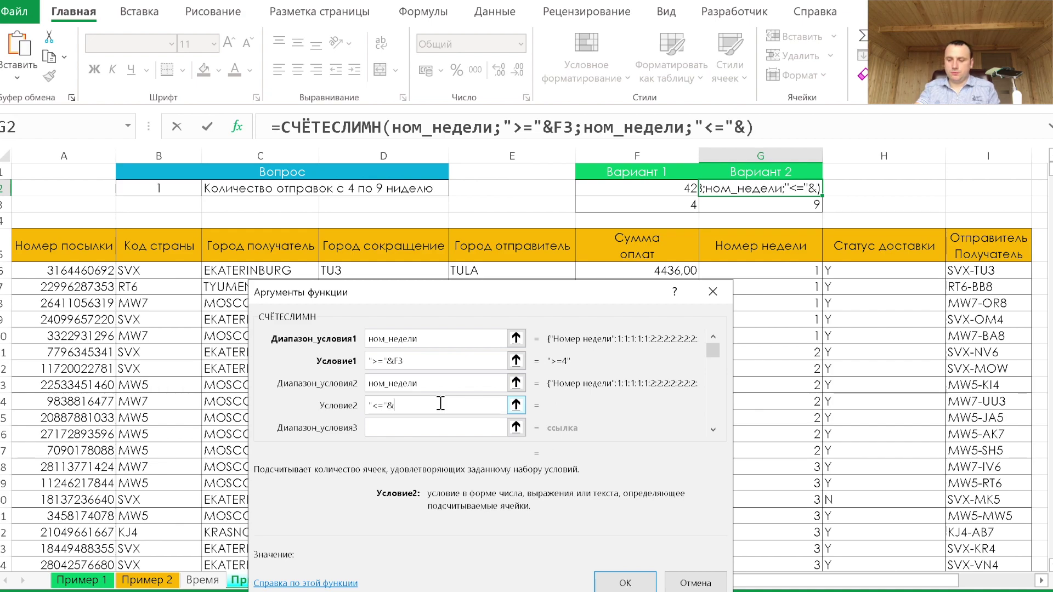
left_click(757, 205)
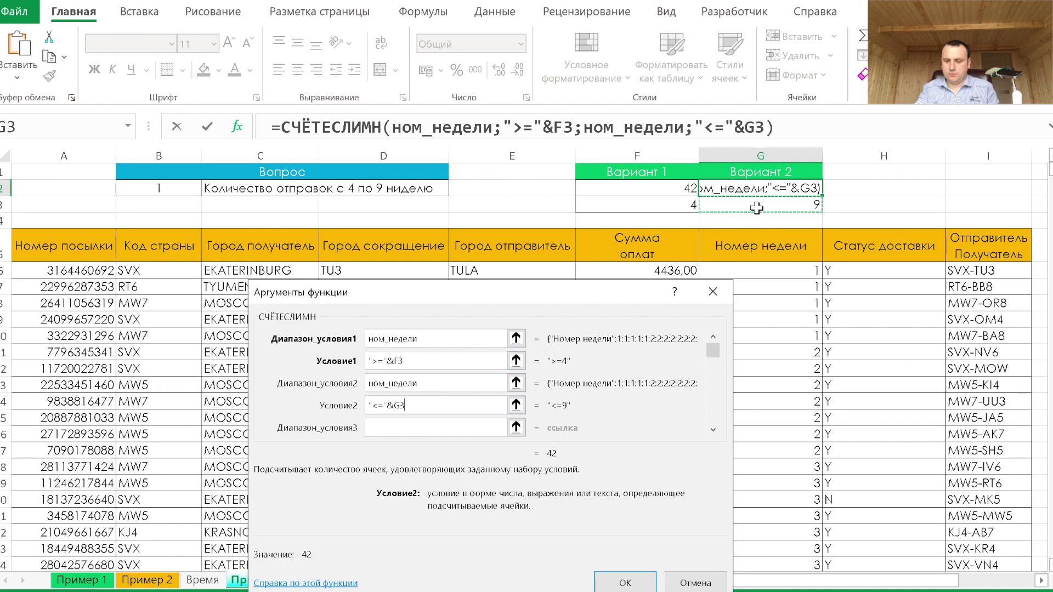
left_click(619, 581)
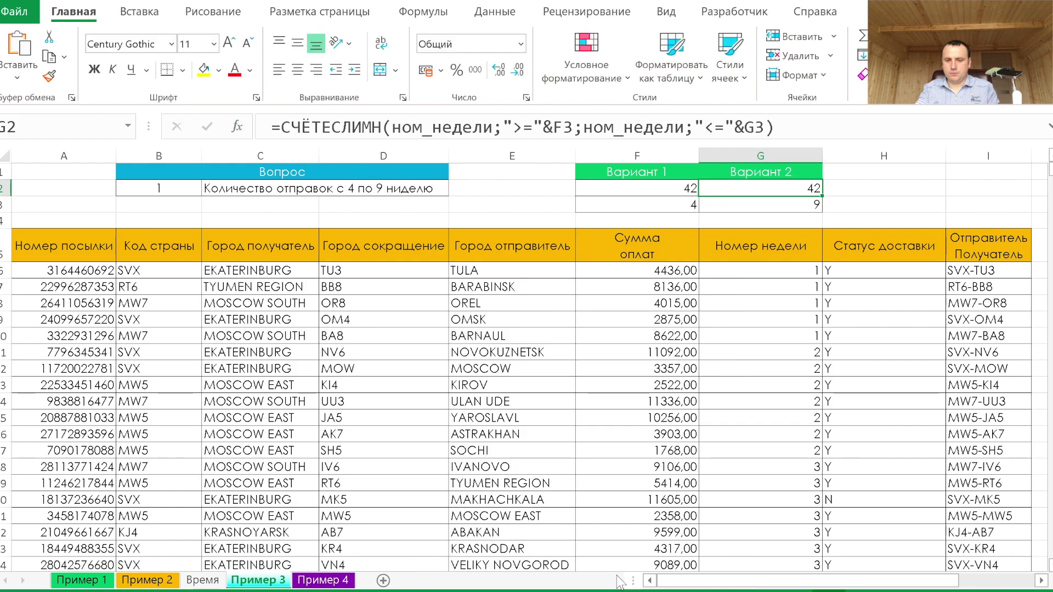
Change the start week in F3 to 6, then to 5
left_click(682, 203)
left_click(706, 205)
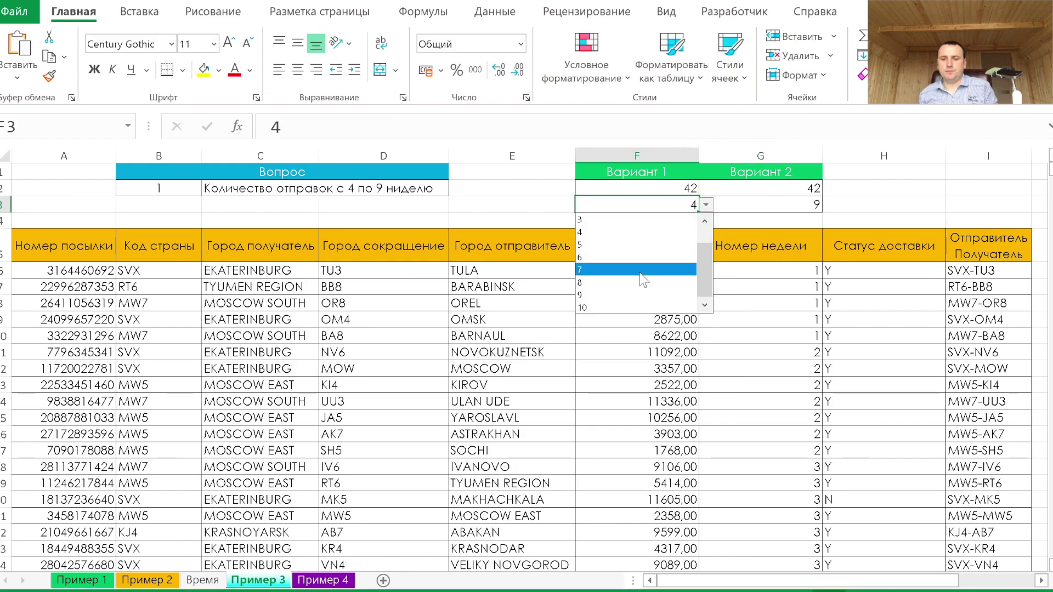
left_click(658, 253)
left_click(705, 204)
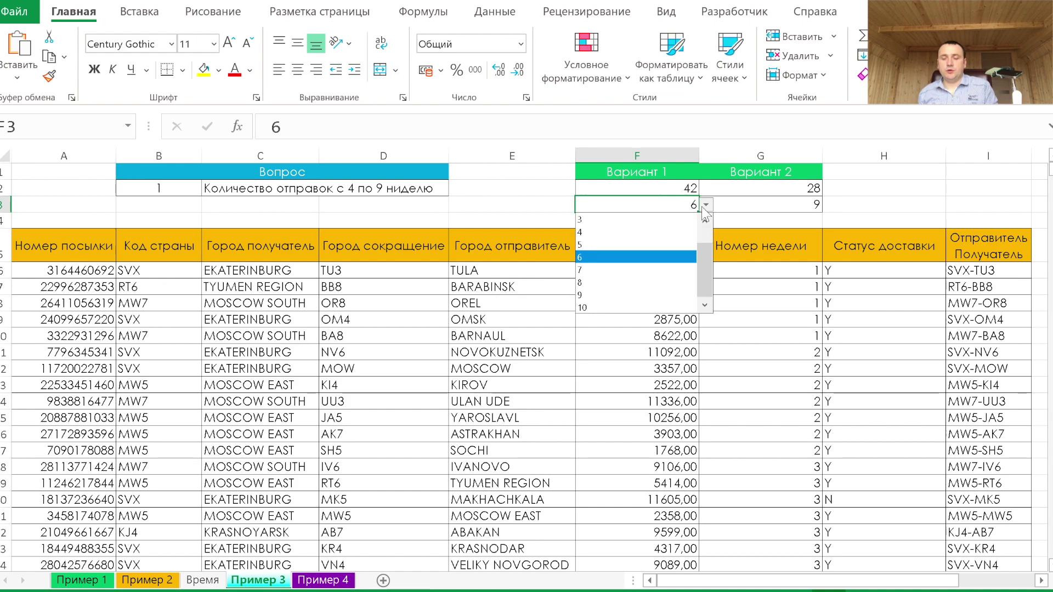
left_click(628, 246)
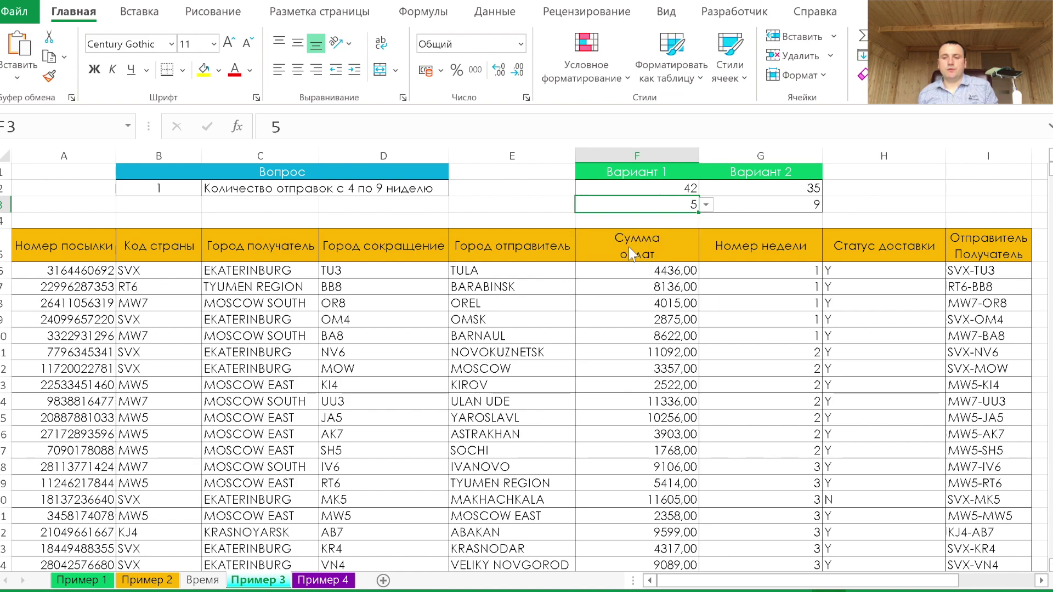
Replace the fixed 4 and 9 in F2's formula with references to F3 and G3, then switch to Пример 4
left_click(633, 187)
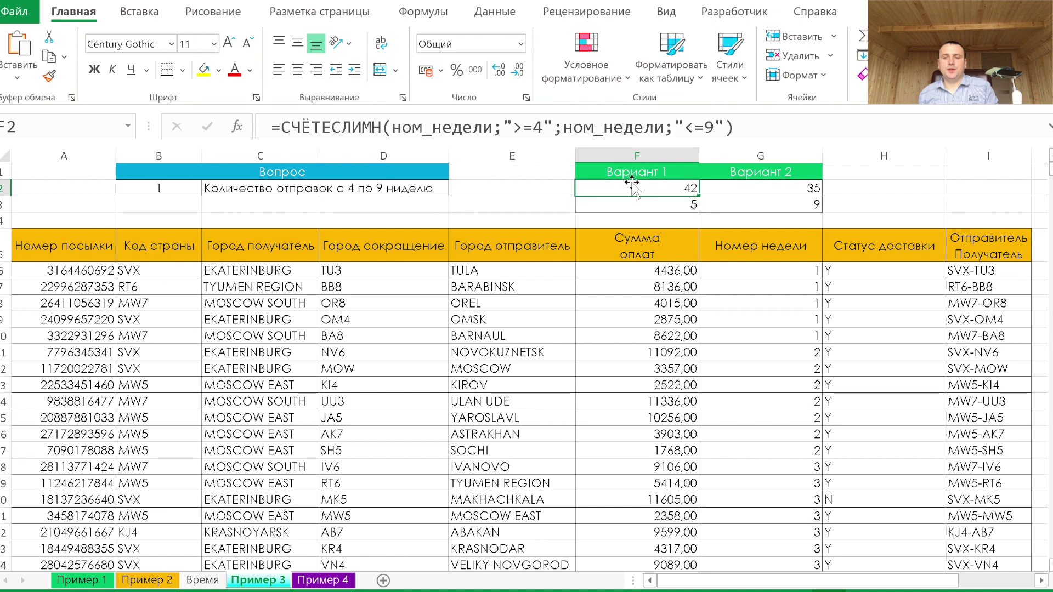
double_click(543, 128)
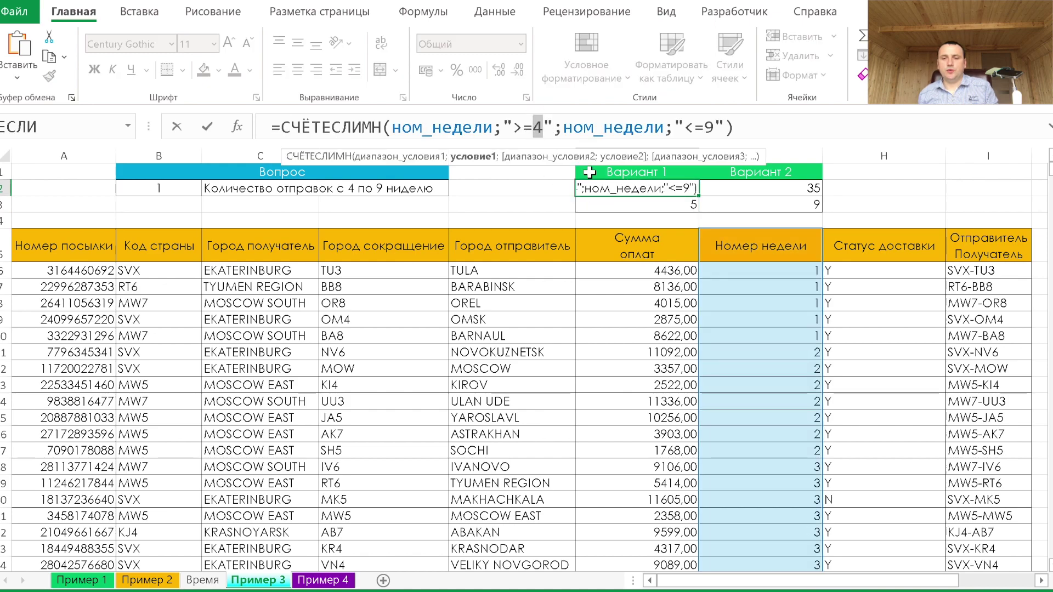
left_click(633, 205)
double_click(722, 124)
left_click(745, 204)
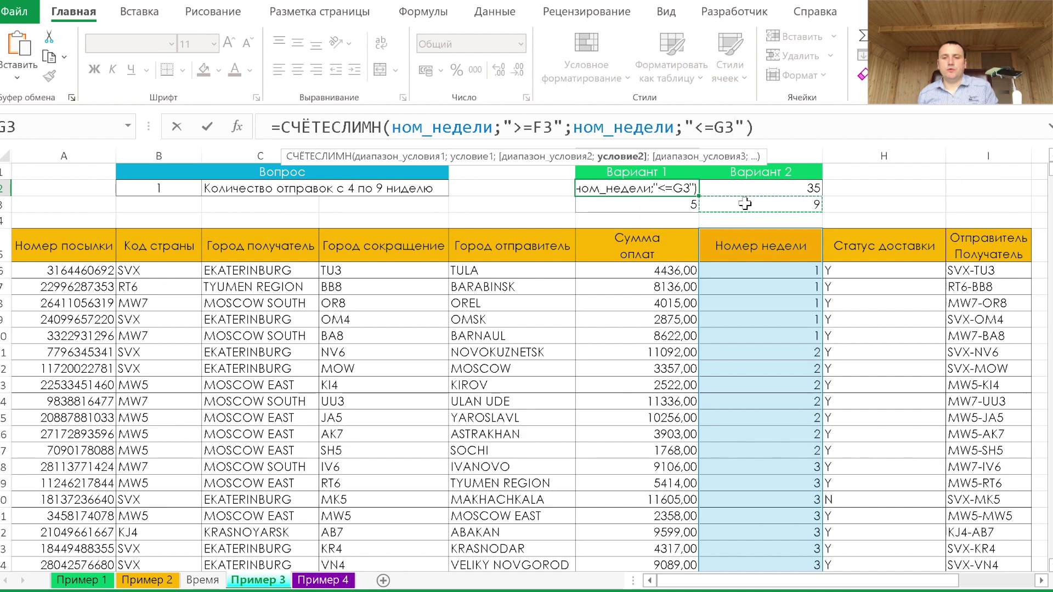
key("Return")
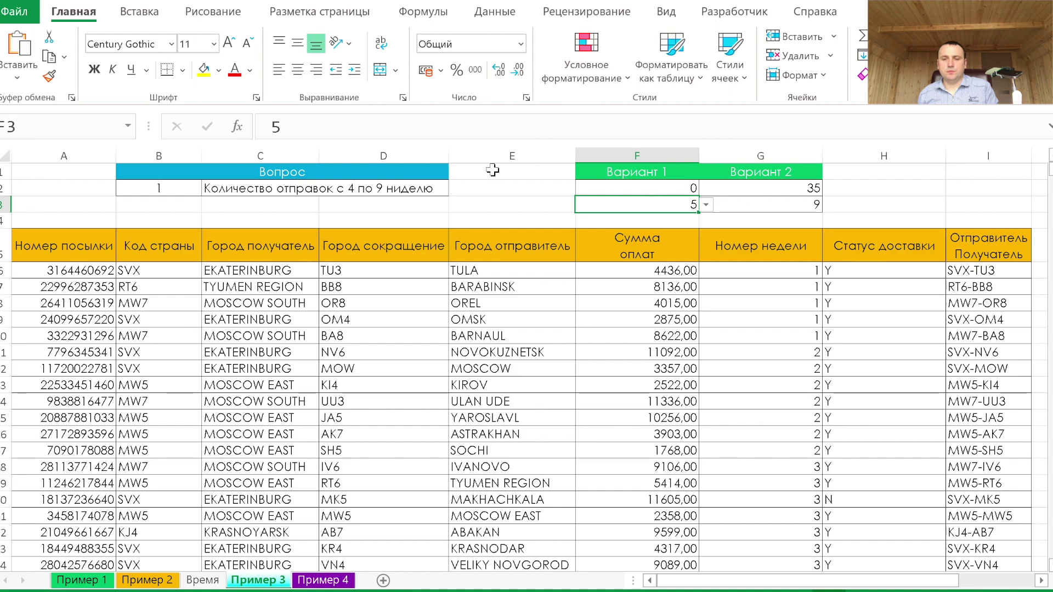
left_click(324, 580)
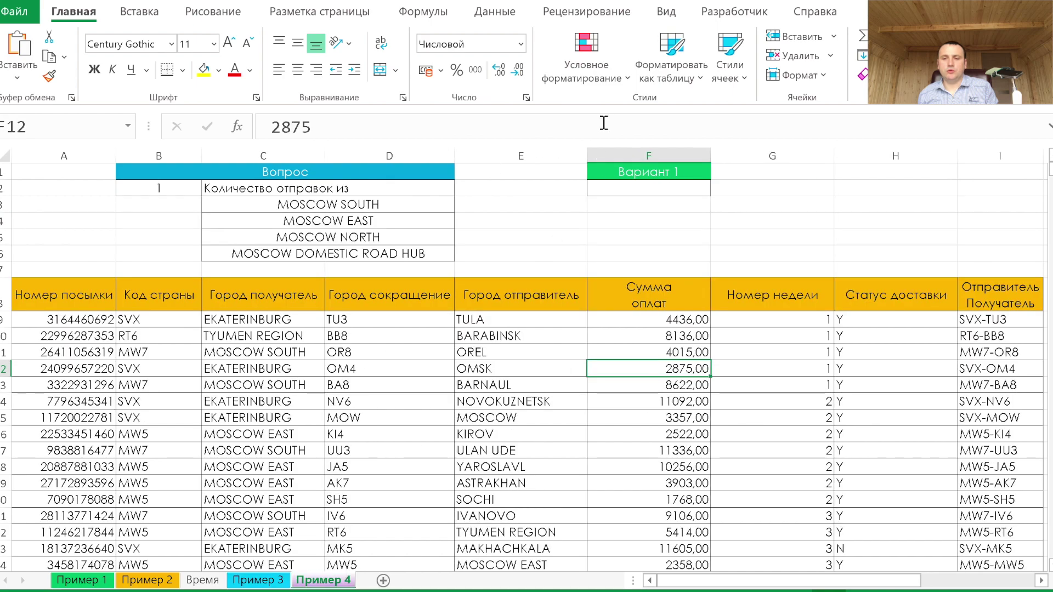
left_click(662, 188)
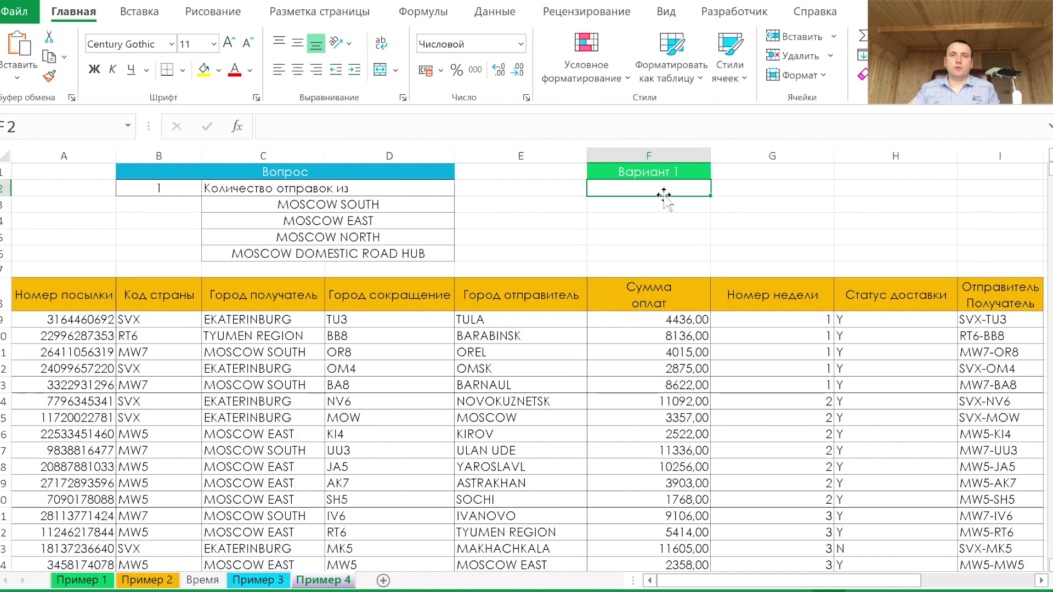
left_click(383, 206)
left_click(393, 218)
left_click(393, 204)
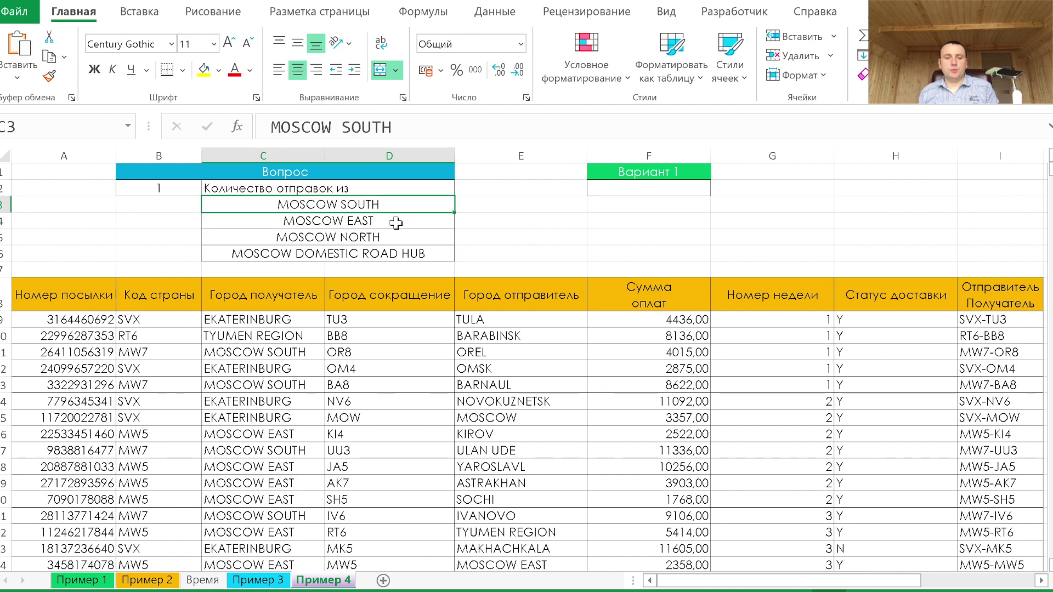
left_click(626, 188)
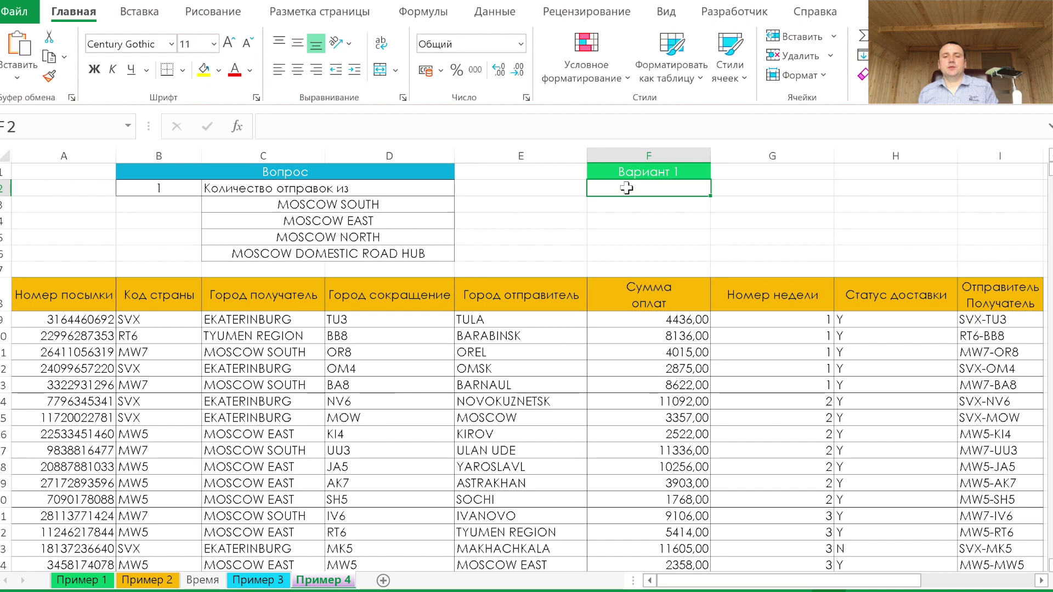
key("Left")
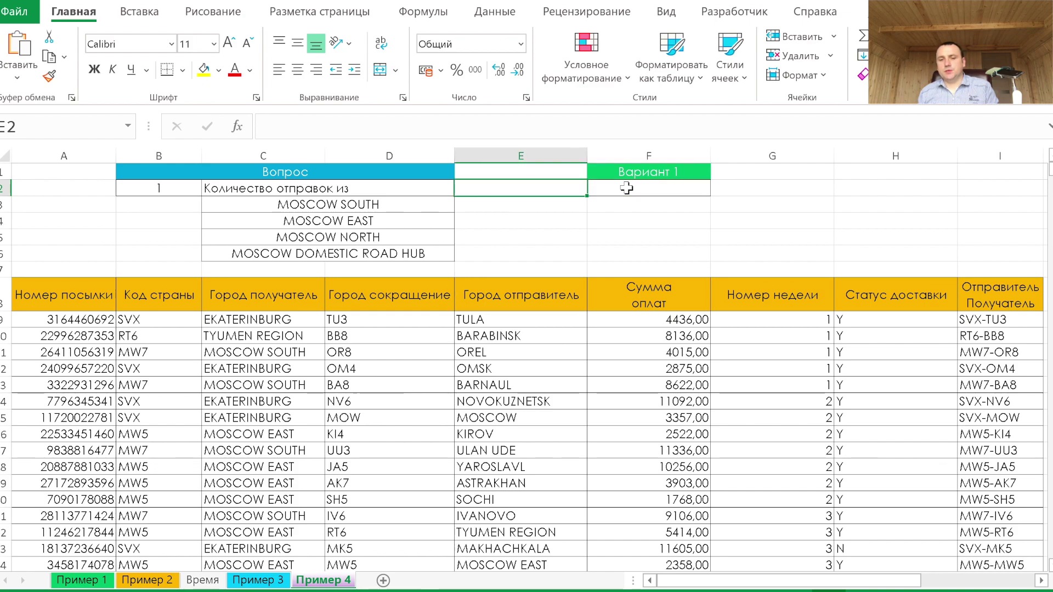
type("*")
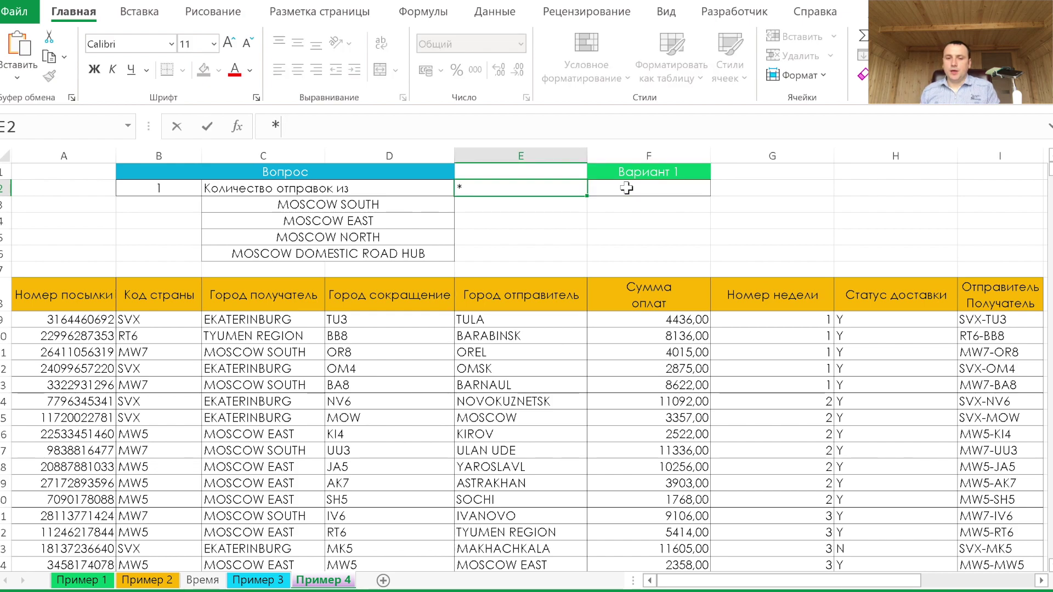
key("BackSpace")
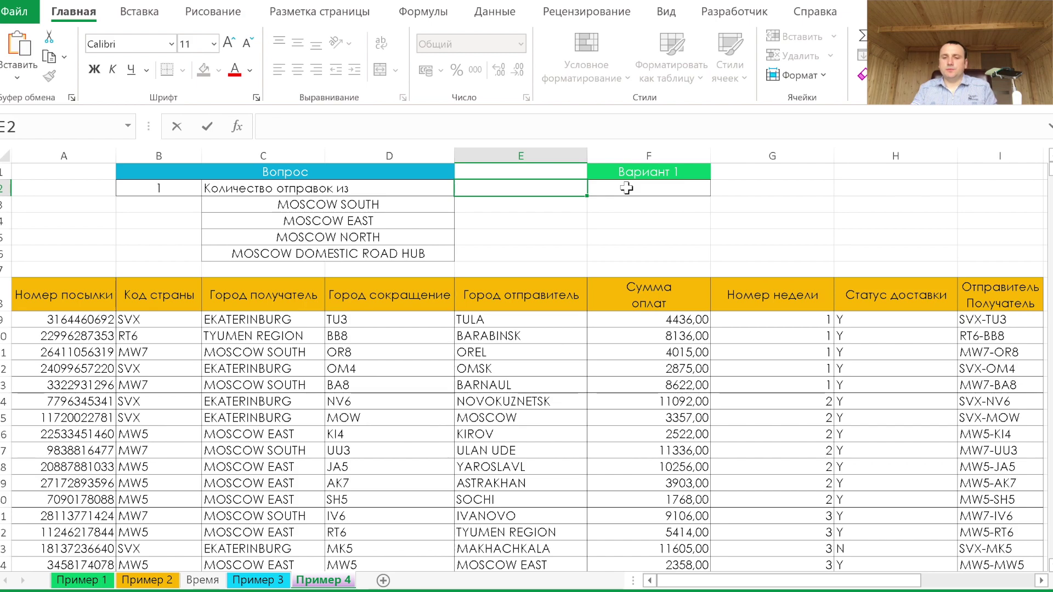
key("Escape")
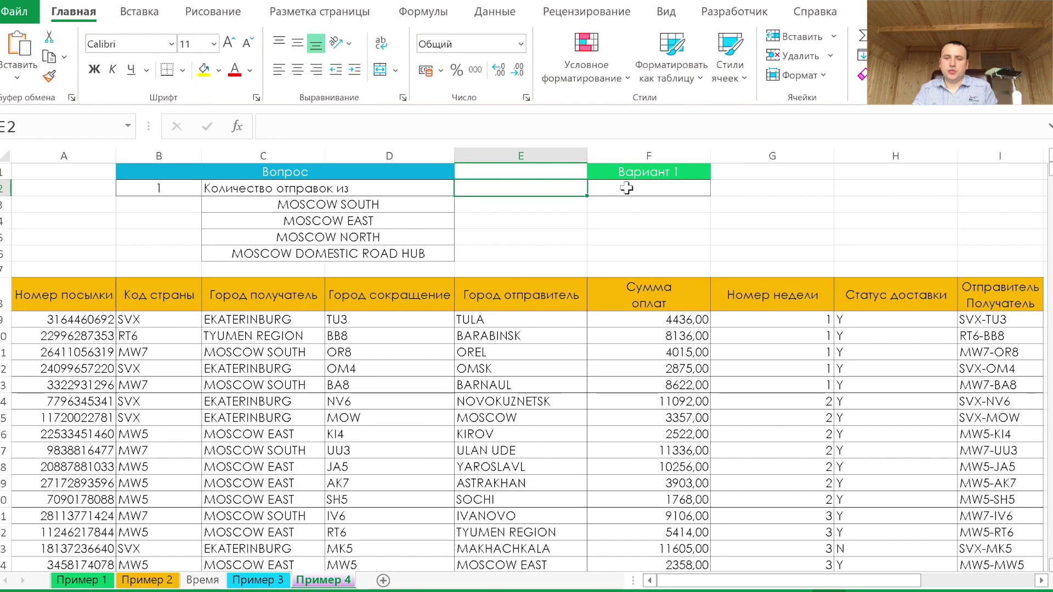
left_click(626, 187)
key("Down")
key("Right")
key("Right")
key("Up")
key("Left")
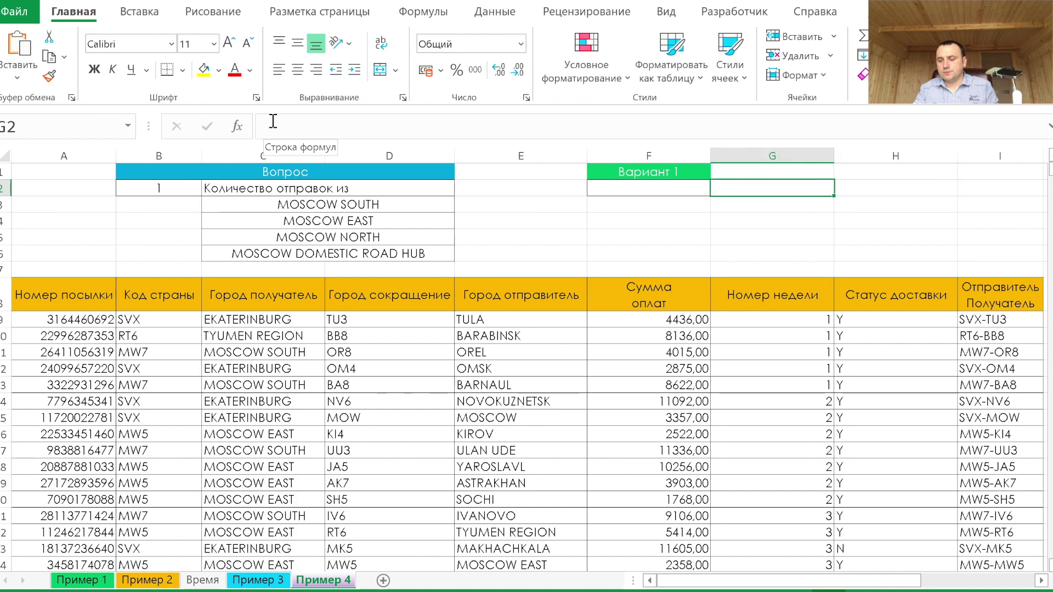
Start a СЧЁТЕСЛИ formula in cell F2, picking it from the function suggestions
key("Left")
type("=сч")
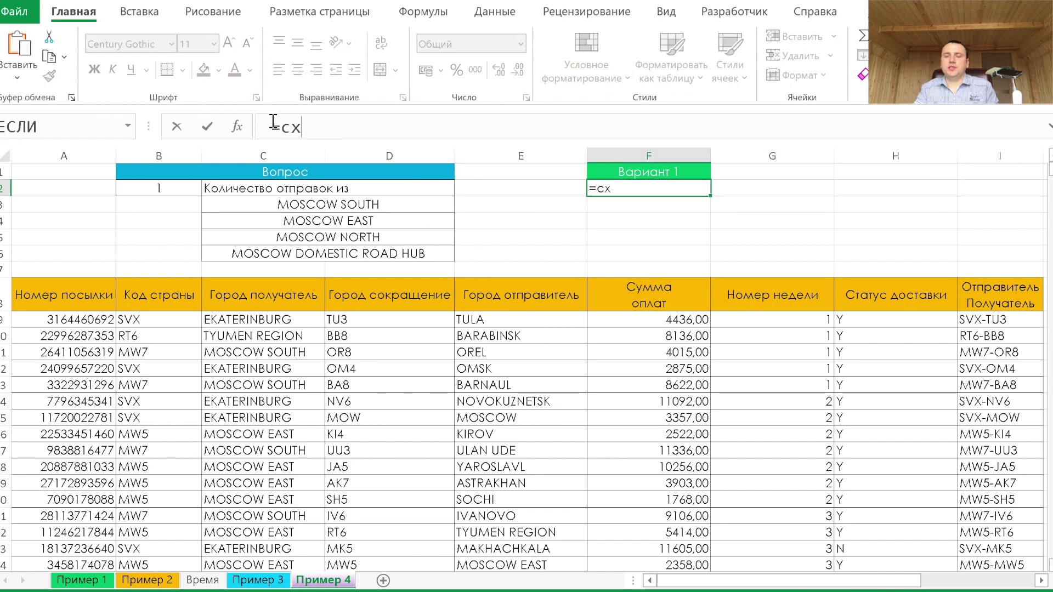
key("BackSpace")
key("BackSpace")
key("Escape")
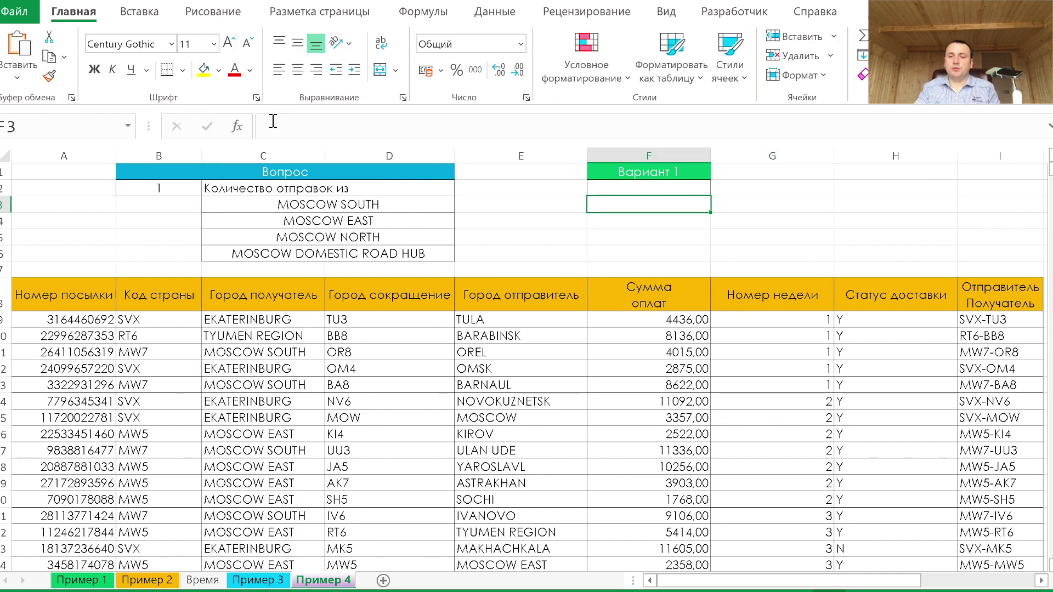
type("=сч")
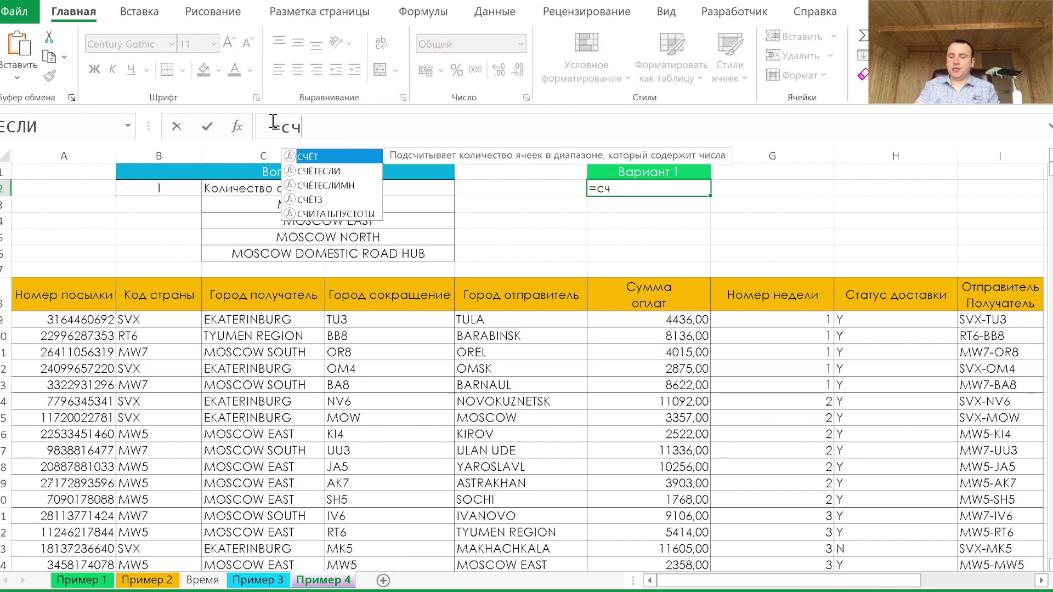
key("Down")
key("Down")
key("Up")
key("Tab")
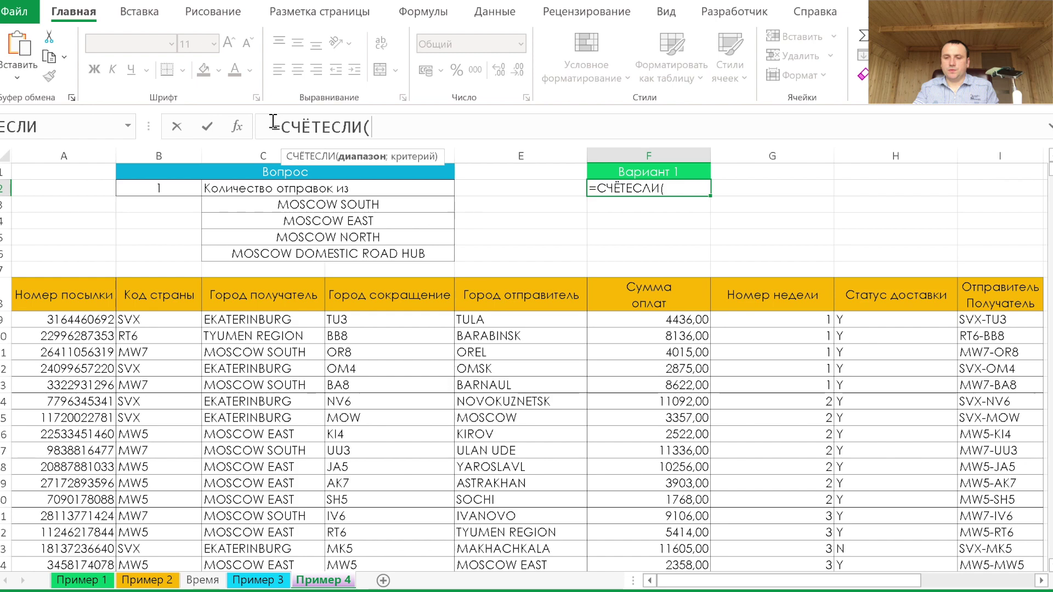
Count sender cities in E8:E16173 matching "MOSCOW"&" *", giving 3717
left_click(549, 303)
key("ctrl+shift+Down")
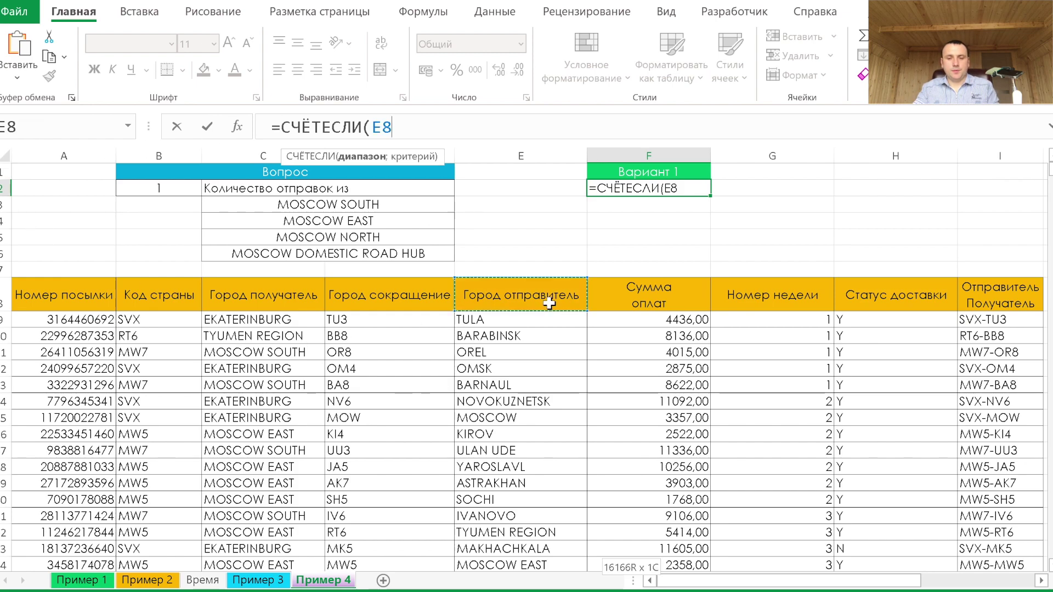
type(":E16173;")
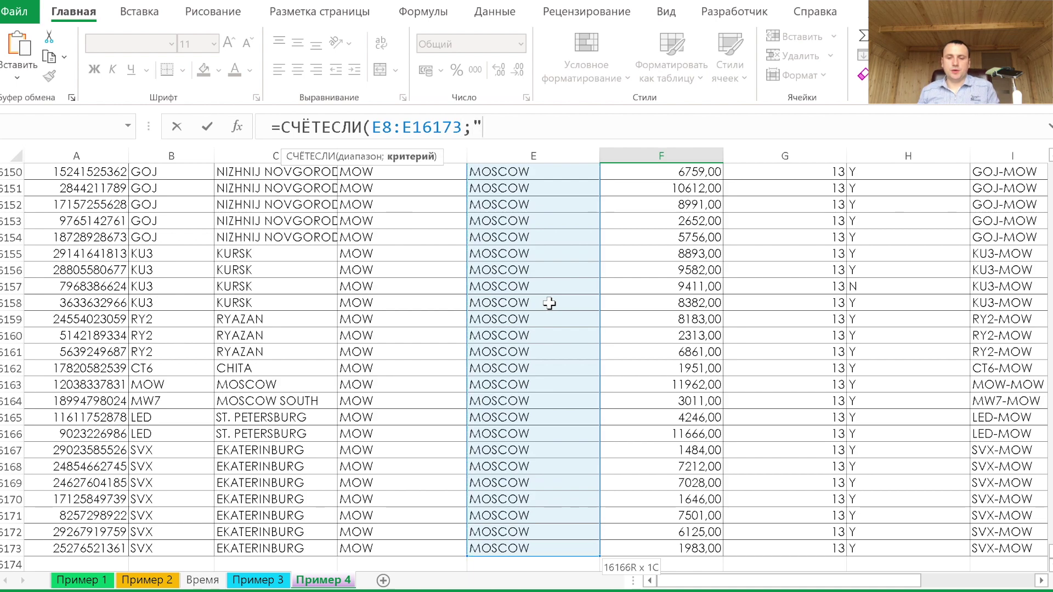
type("MO")
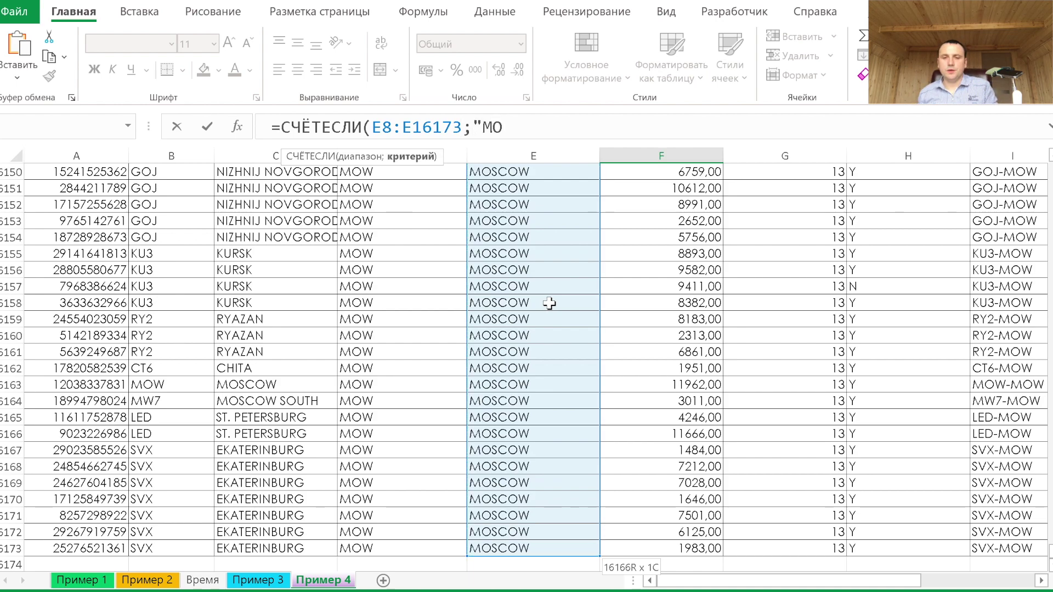
type("SCO")
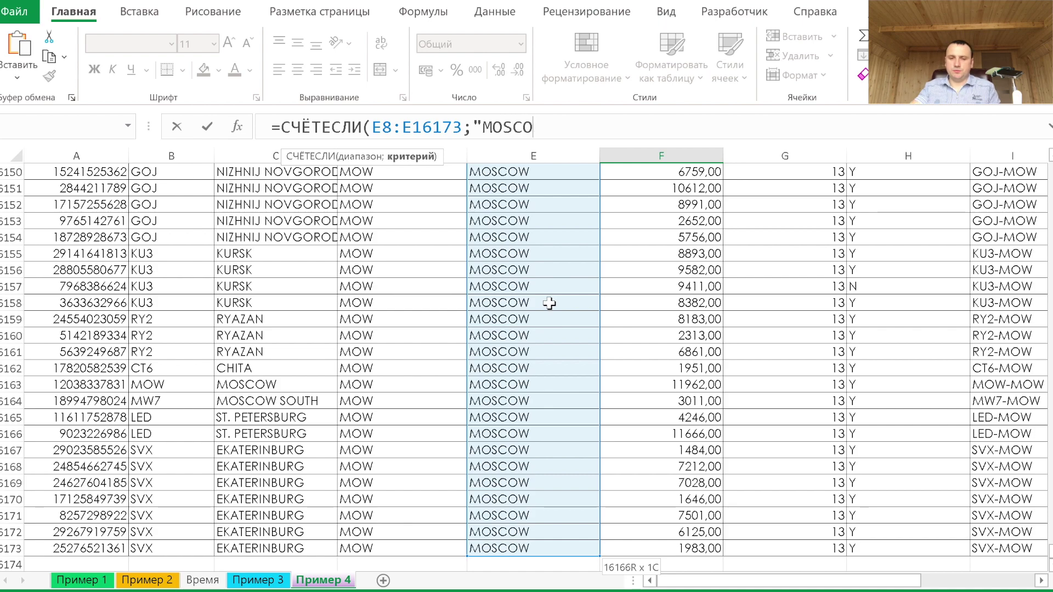
type("W\"&\"*\")")
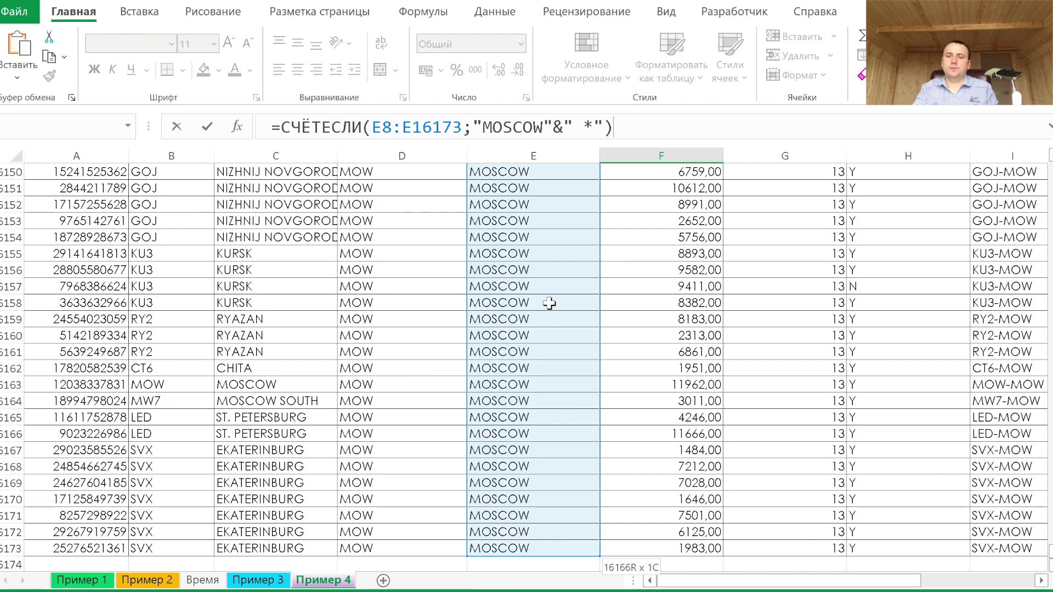
key("Escape")
scroll(549, 304, "up", 1)
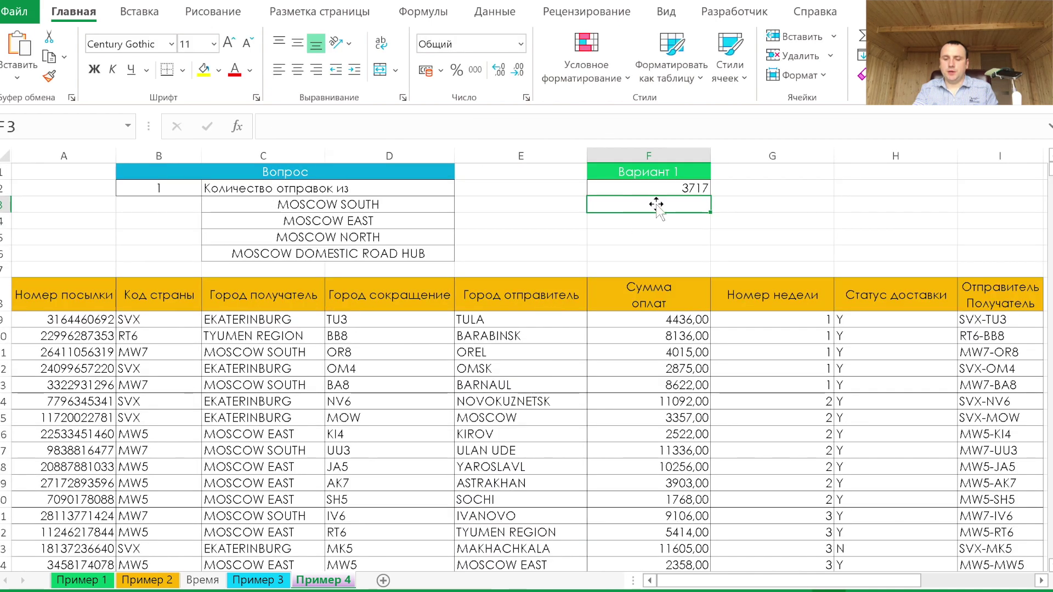
Verify the 3717 formula, then turn on filters for the shipment table from header E8
left_click(678, 183)
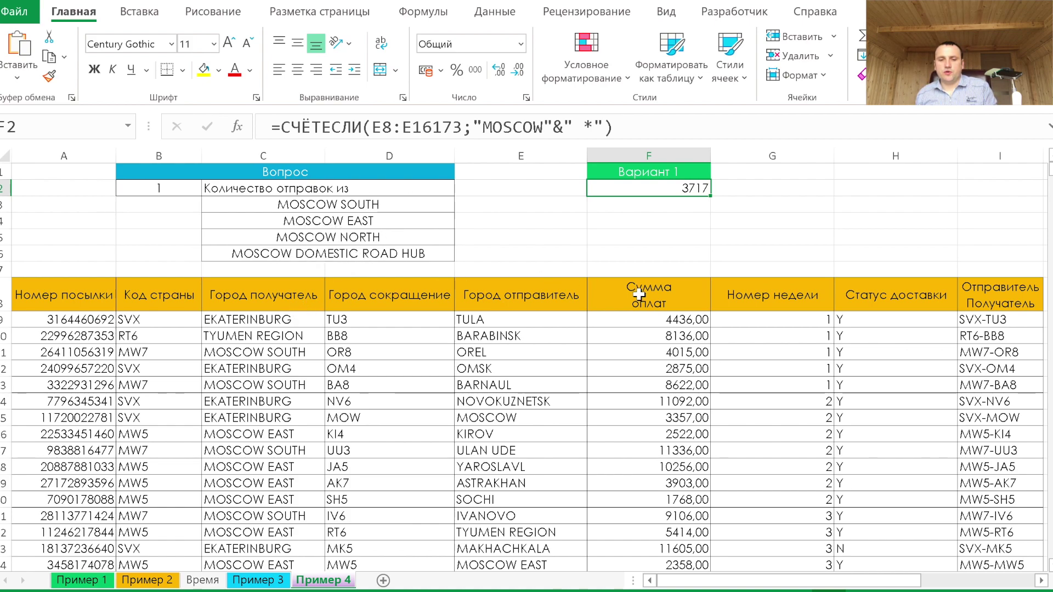
left_click(525, 289)
left_click(899, 60)
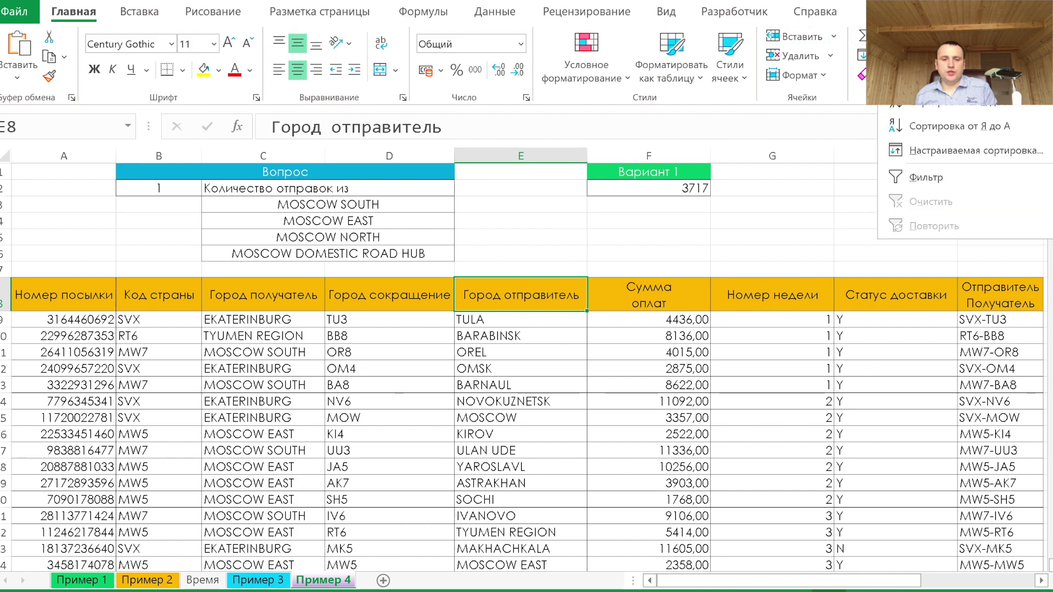
left_click(866, 217)
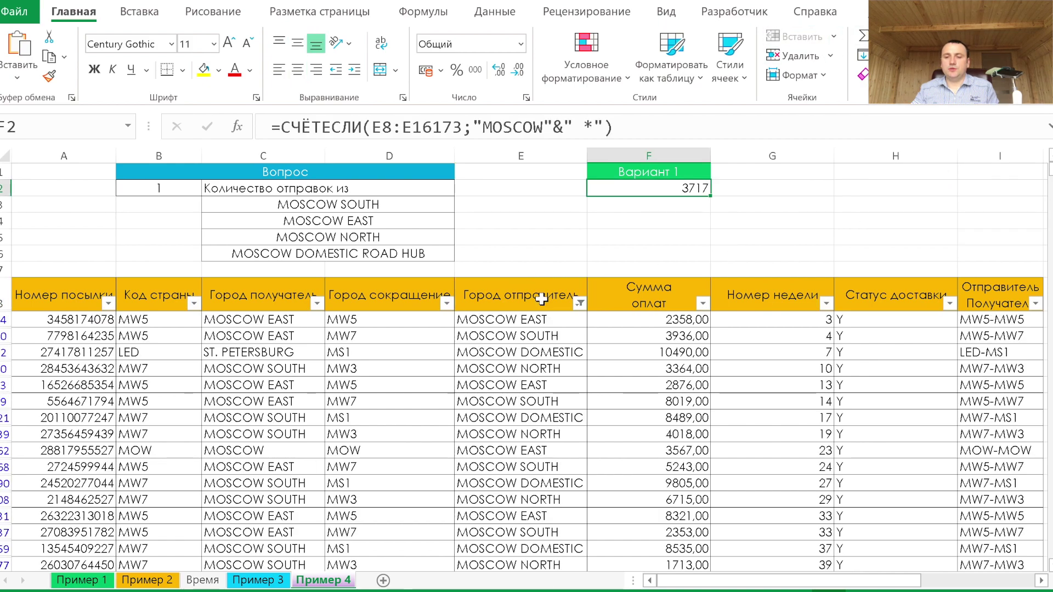